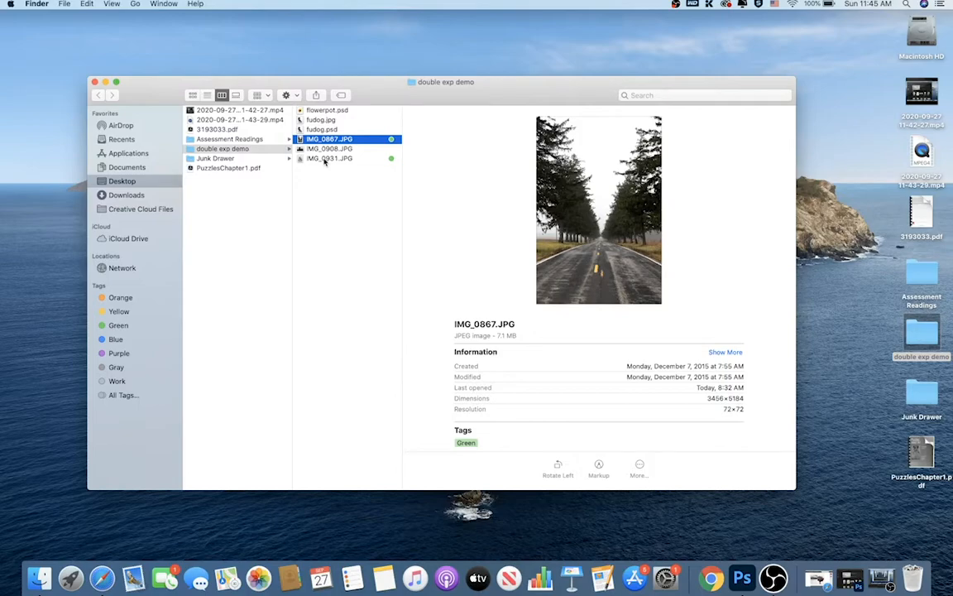
# - Compare the previews of IMG_0867.JPG and IMG_0931.JPG in the double exp demo folder
pyautogui.click(326, 160)
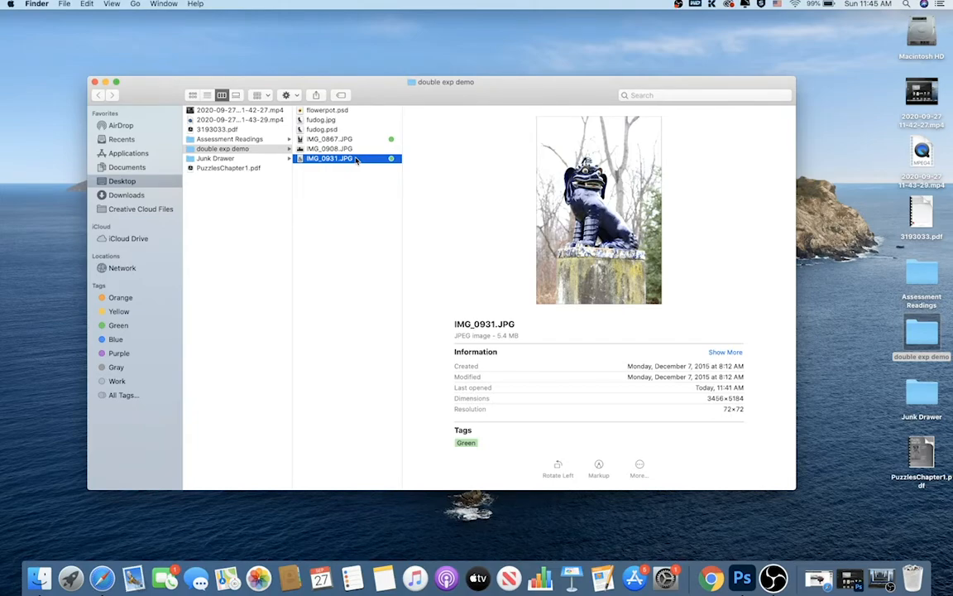
pyautogui.click(335, 140)
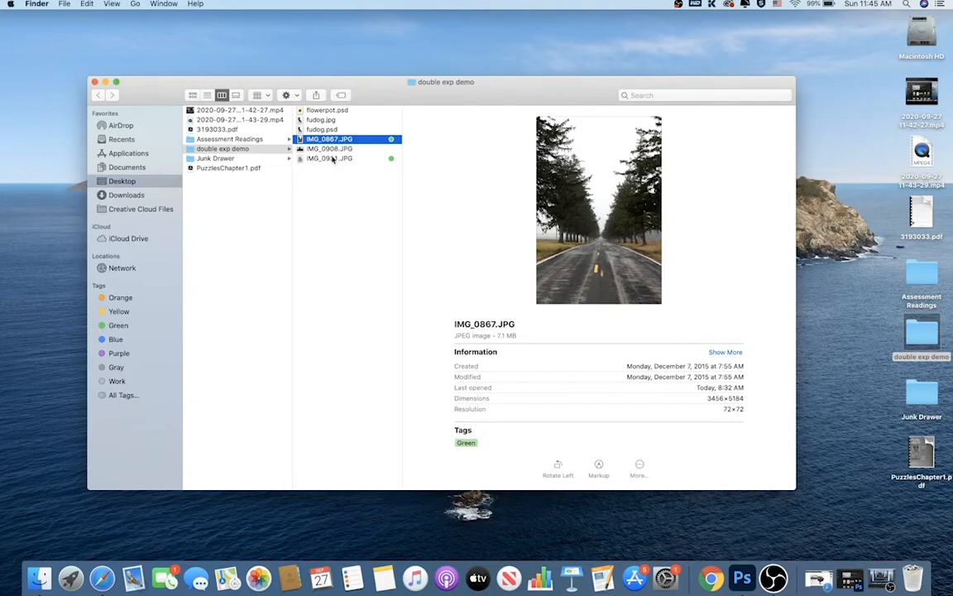
pyautogui.click(333, 159)
pyautogui.click(331, 140)
pyautogui.click(326, 158)
pyautogui.click(326, 140)
pyautogui.click(326, 158)
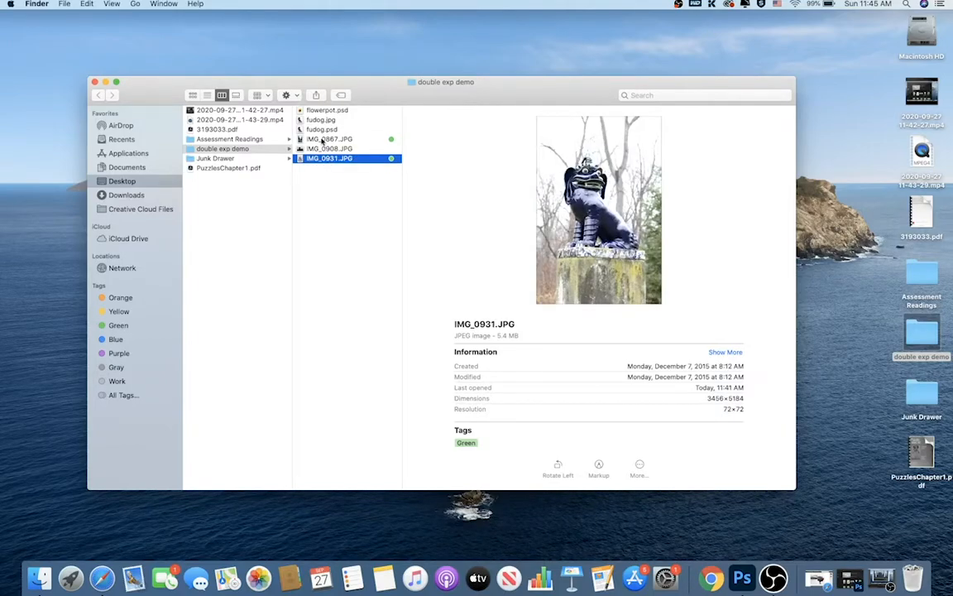
pyautogui.click(323, 140)
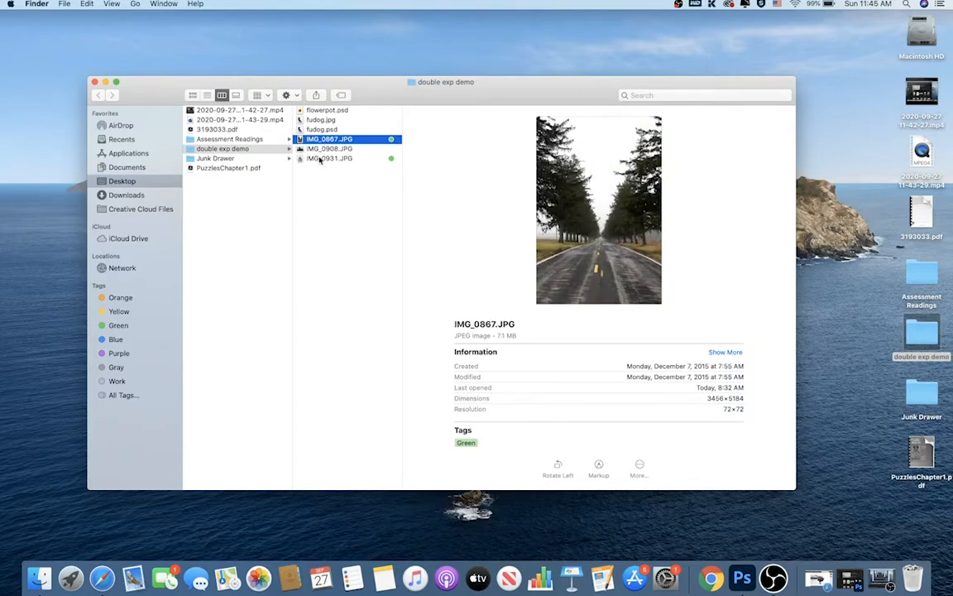
pyautogui.click(321, 159)
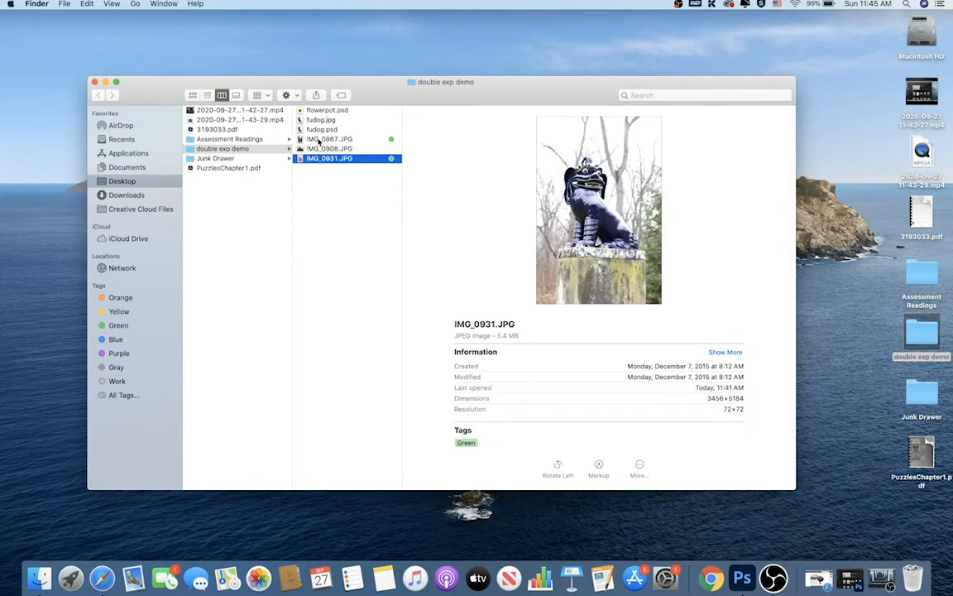
pyautogui.click(314, 139)
pyautogui.click(315, 159)
# - Open IMG_0931.JPG in Photoshop and convert its locked Background into an editable layer
pyautogui.rightClick(328, 160)
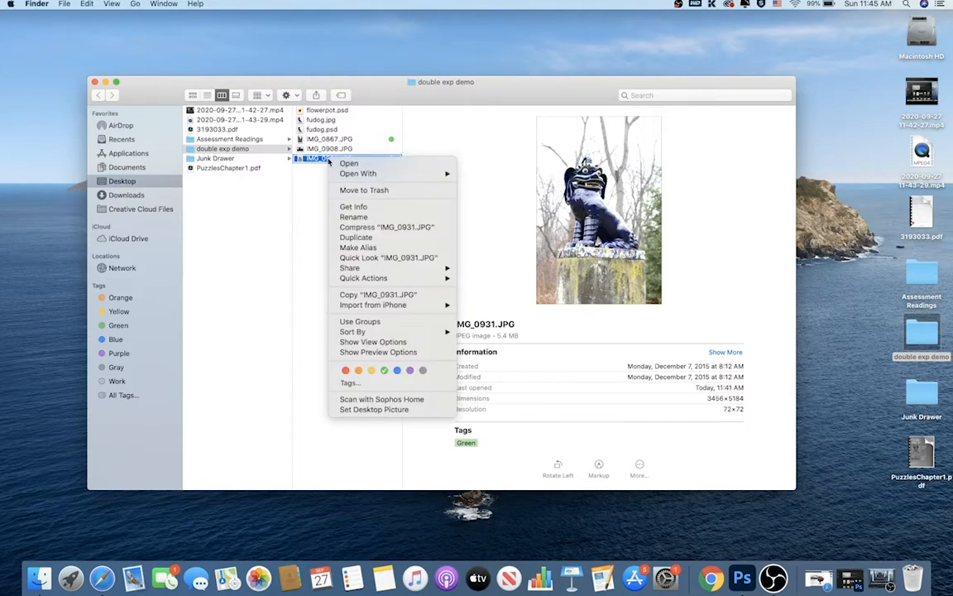
pyautogui.moveTo(389, 173)
pyautogui.click(502, 202)
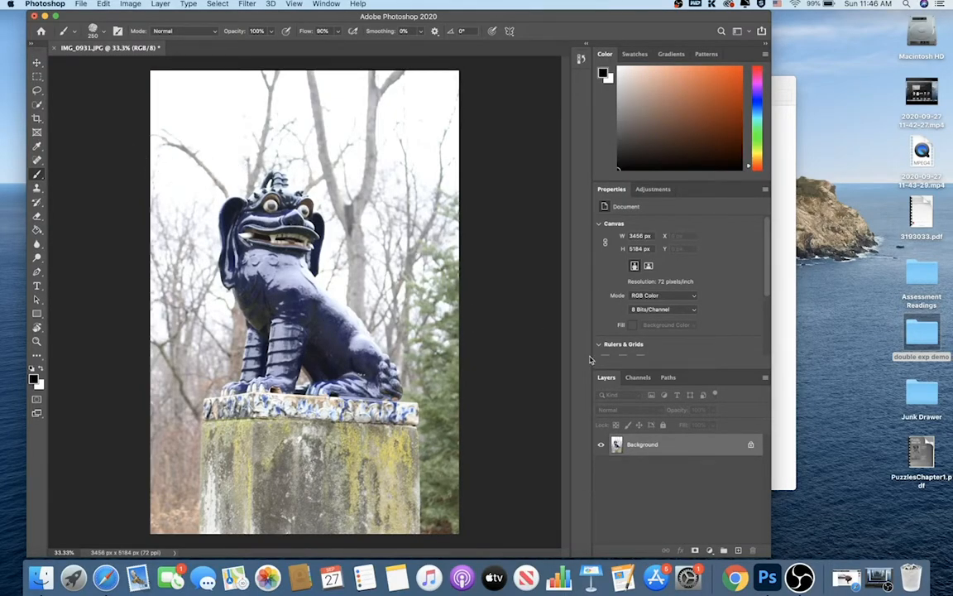
pyautogui.click(750, 445)
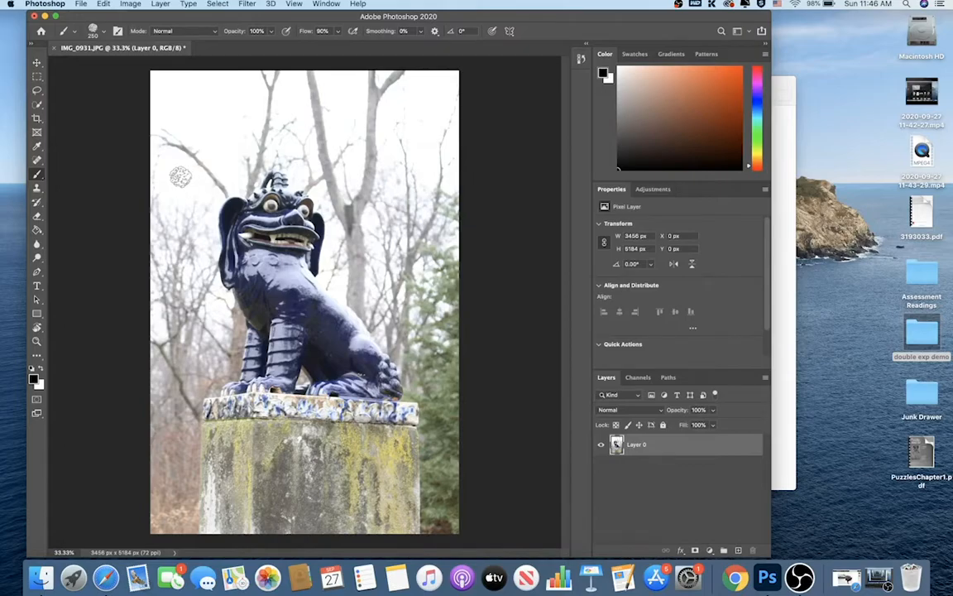
# - Select the lion-dog statue and its tiled ledge with the Quick Selection tool
pyautogui.click(38, 105)
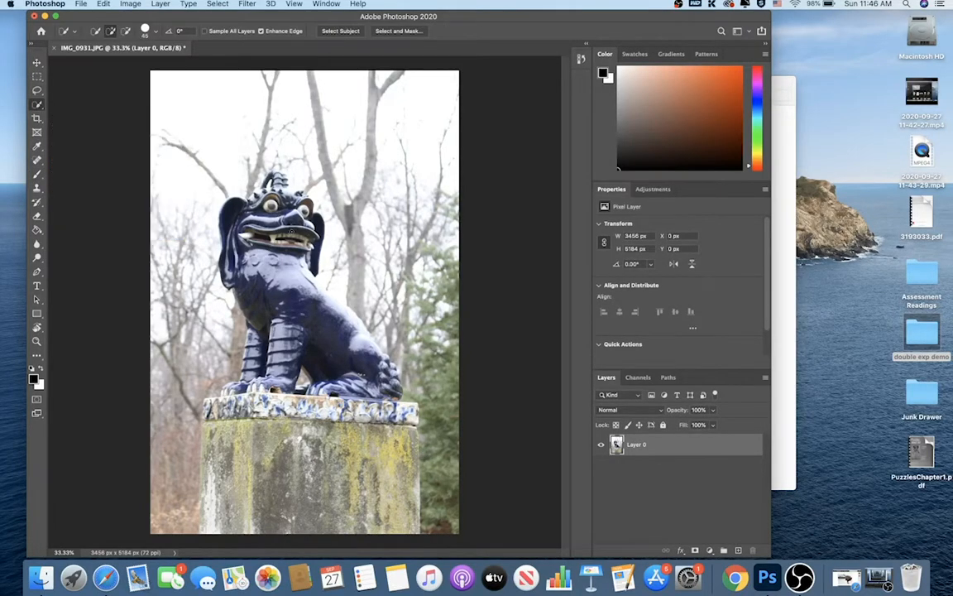
pyautogui.moveTo(360, 374); pyautogui.dragTo(290, 333)
pyautogui.moveTo(354, 355)
pyautogui.mouseDown()
pyautogui.moveTo(350, 330)
pyautogui.moveTo(304, 290)
pyautogui.mouseUp()
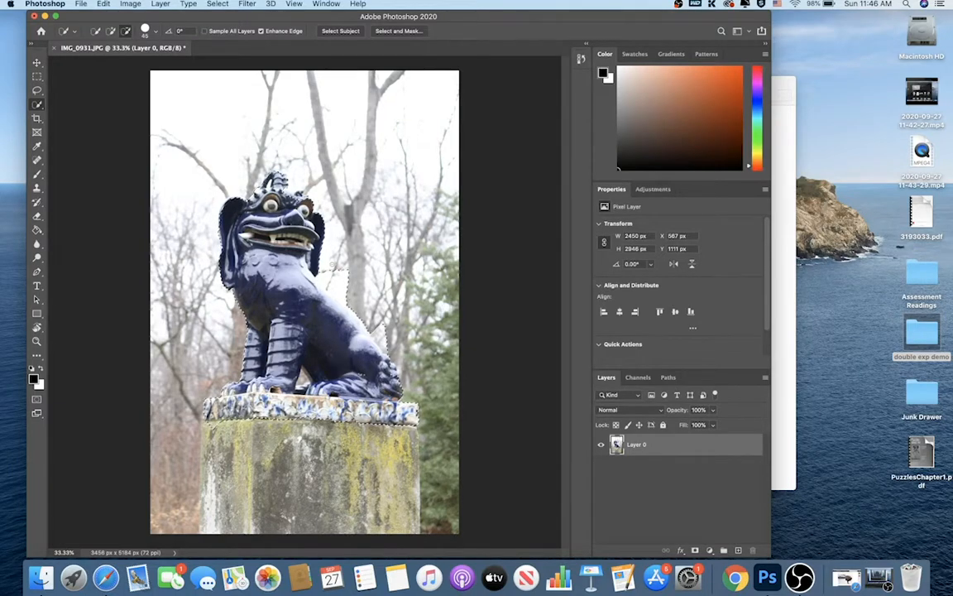
# - Subtract the background areas that spill beyond the statue's sloping back from the selection
pyautogui.moveTo(330, 267); pyautogui.dragTo(349, 316)
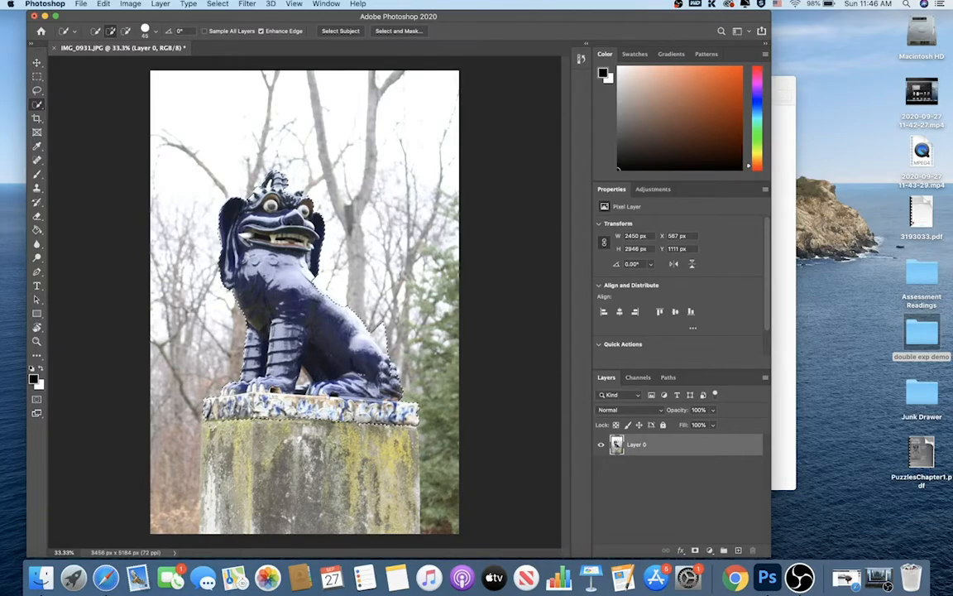
pyautogui.press('alt')
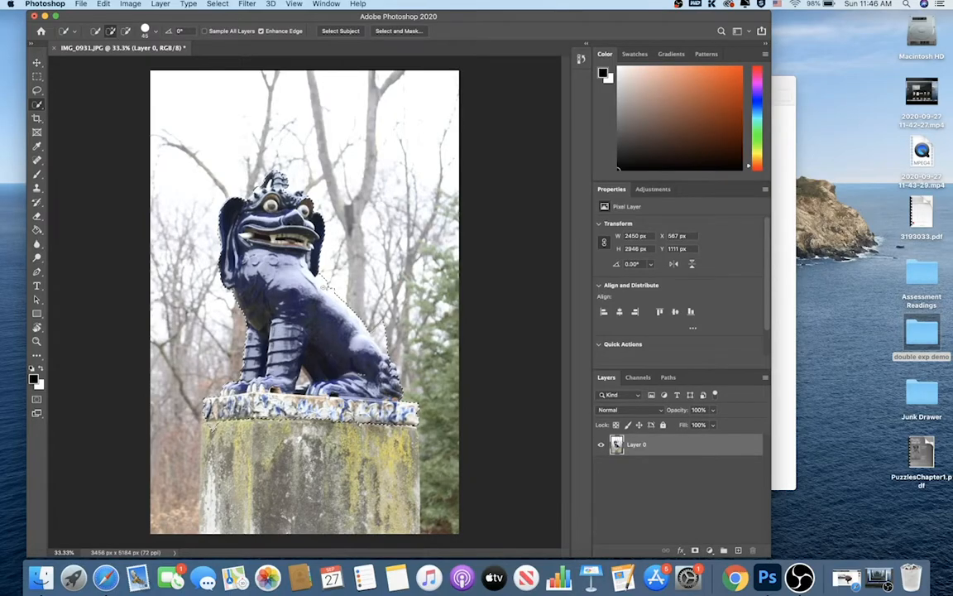
pyautogui.press('alt')
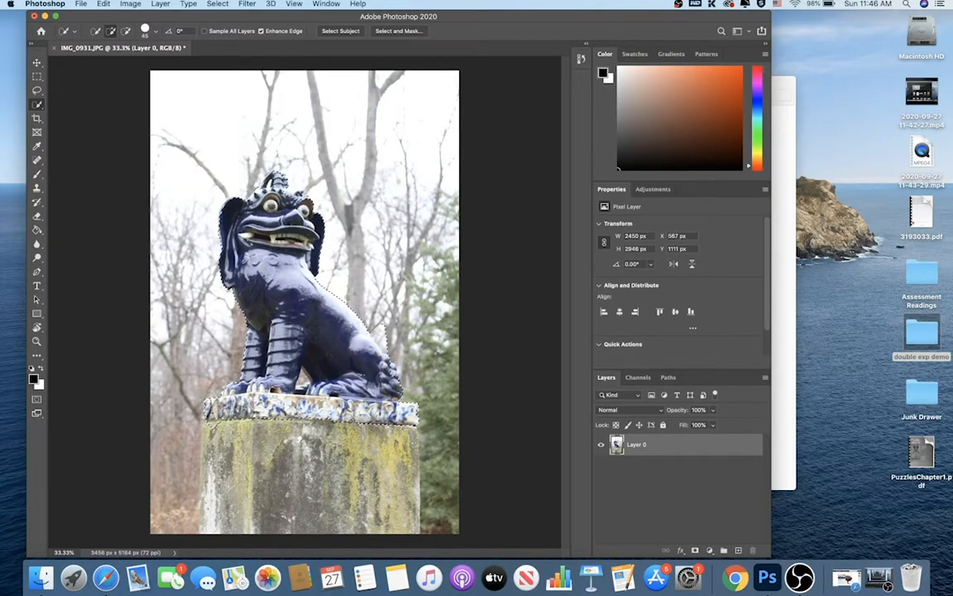
pyautogui.press('alt')
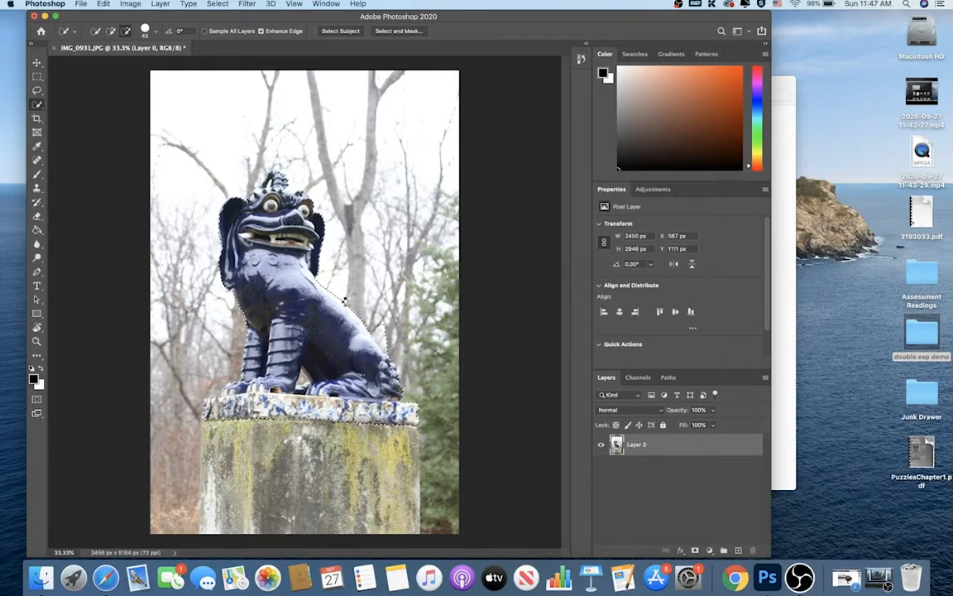
pyautogui.press('alt')
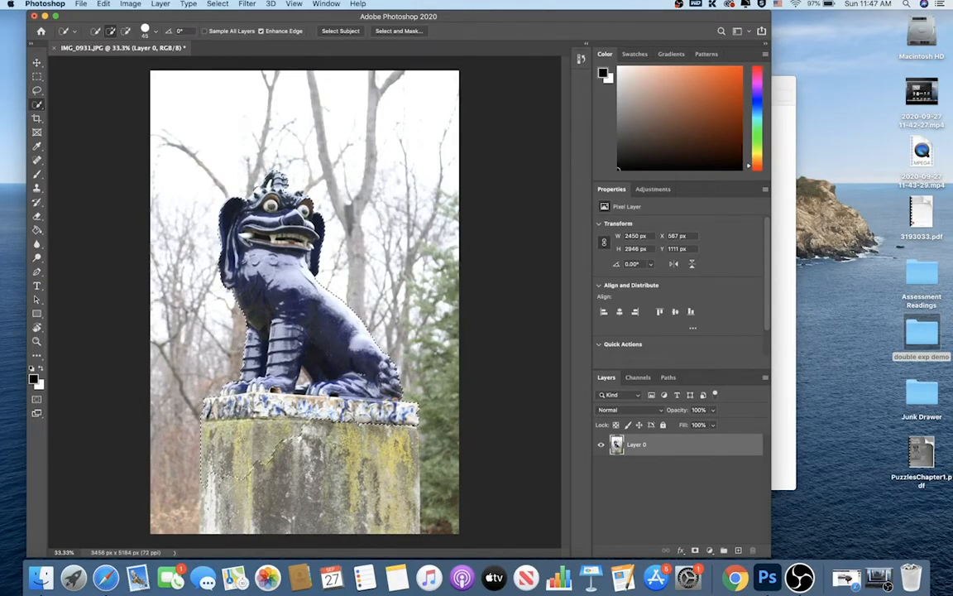
# - Extend the selection down over the stone pedestal and subtract the woods background beside it
pyautogui.moveTo(245, 429)
pyautogui.mouseDown()
pyautogui.moveTo(275, 468)
pyautogui.moveTo(298, 439)
pyautogui.mouseUp()
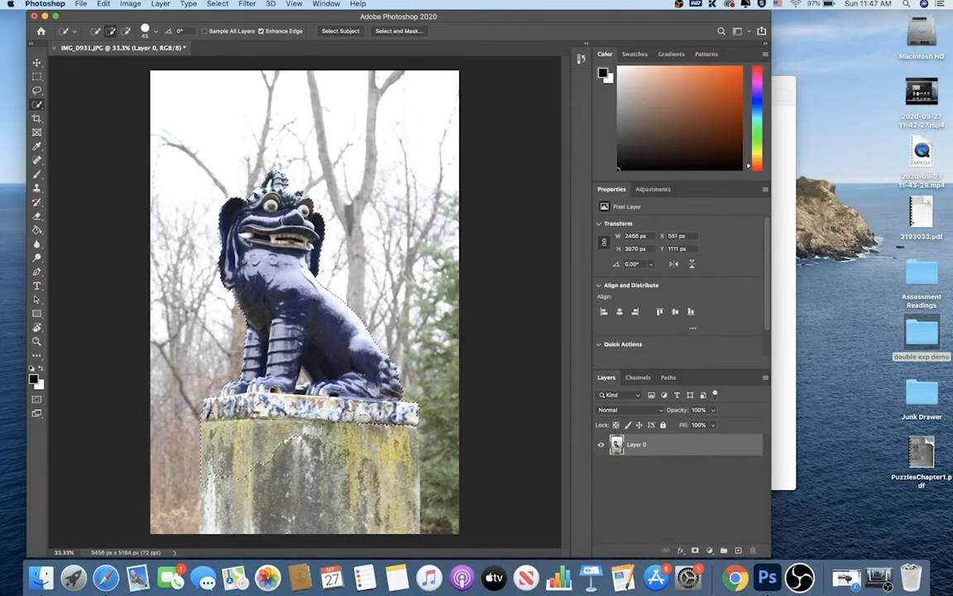
pyautogui.moveTo(365, 439); pyautogui.dragTo(354, 488)
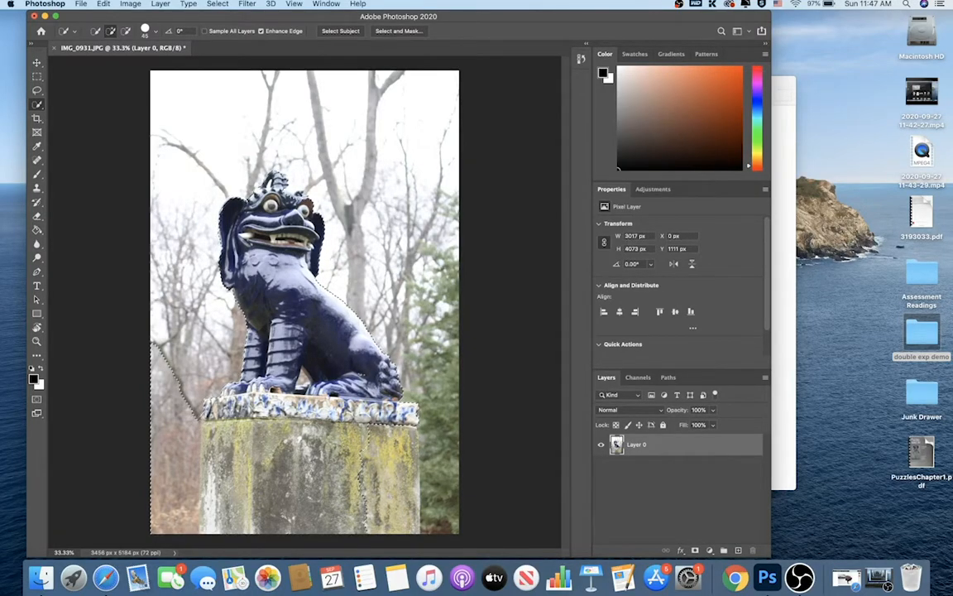
pyautogui.keyDown('alt'); pyautogui.click(169, 397); pyautogui.keyUp('alt')
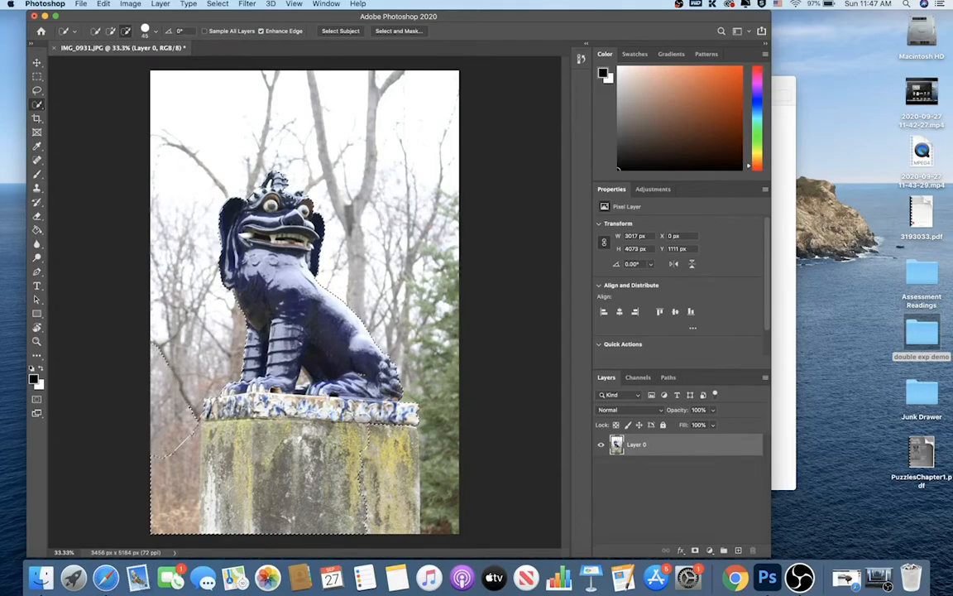
pyautogui.moveTo(173, 460); pyautogui.dragTo(195, 515)
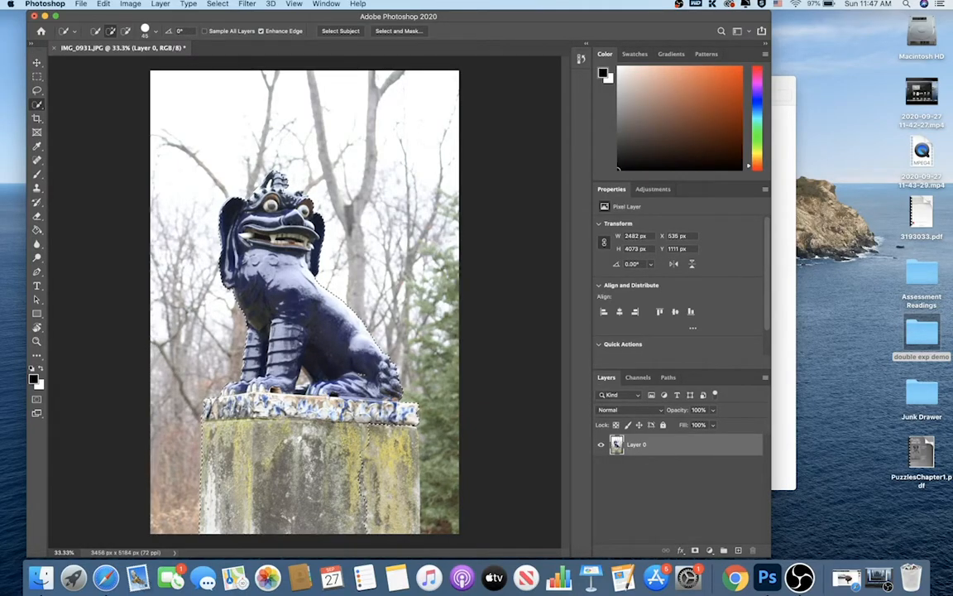
pyautogui.press('alt')
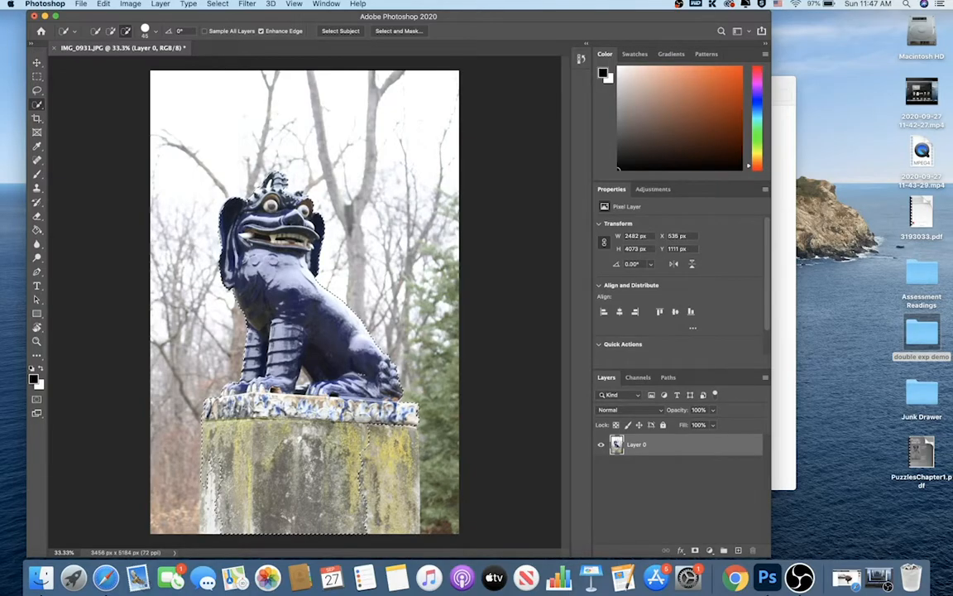
# - Reshape the pedestal selection so only its mossy upper part is kept, with an irregular lower edge
pyautogui.moveTo(222, 488)
pyautogui.mouseDown()
pyautogui.moveTo(269, 505)
pyautogui.moveTo(306, 467)
pyautogui.mouseUp()
pyautogui.click(300, 411)
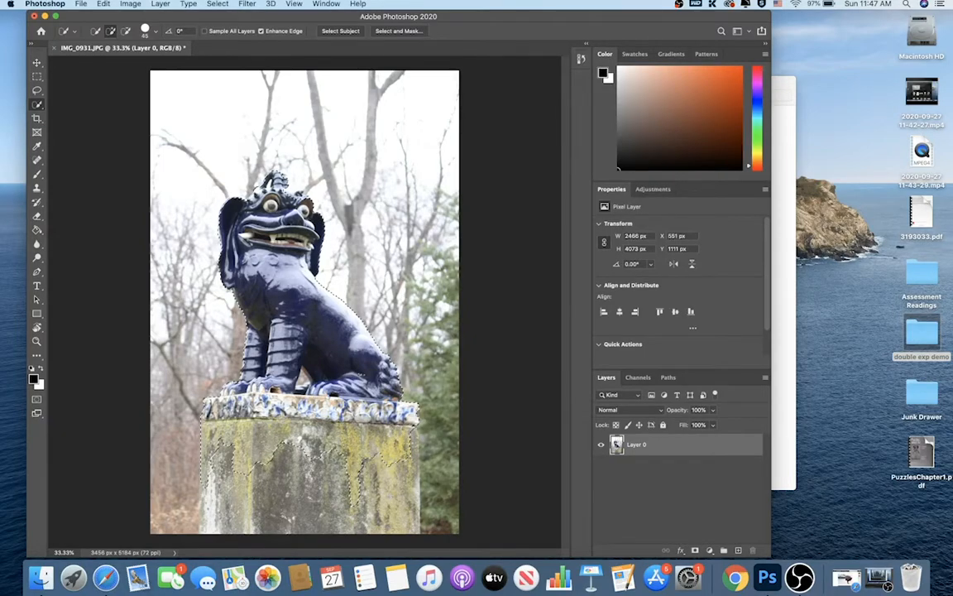
pyautogui.press('alt')
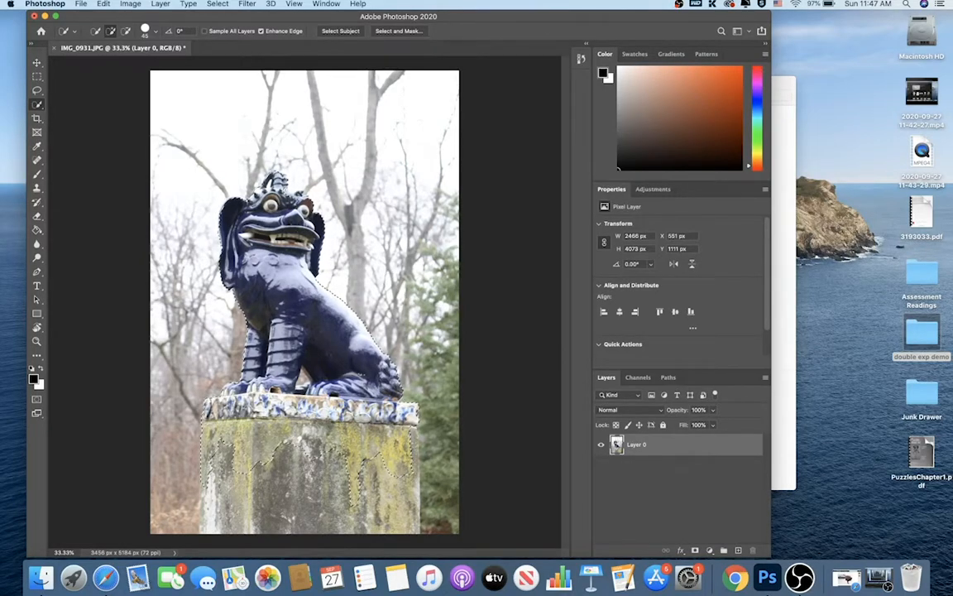
# - Check the selection's coverage in Quick Mask mode, then return to the standard view
pyautogui.click(283, 165)
pyautogui.press('alt')
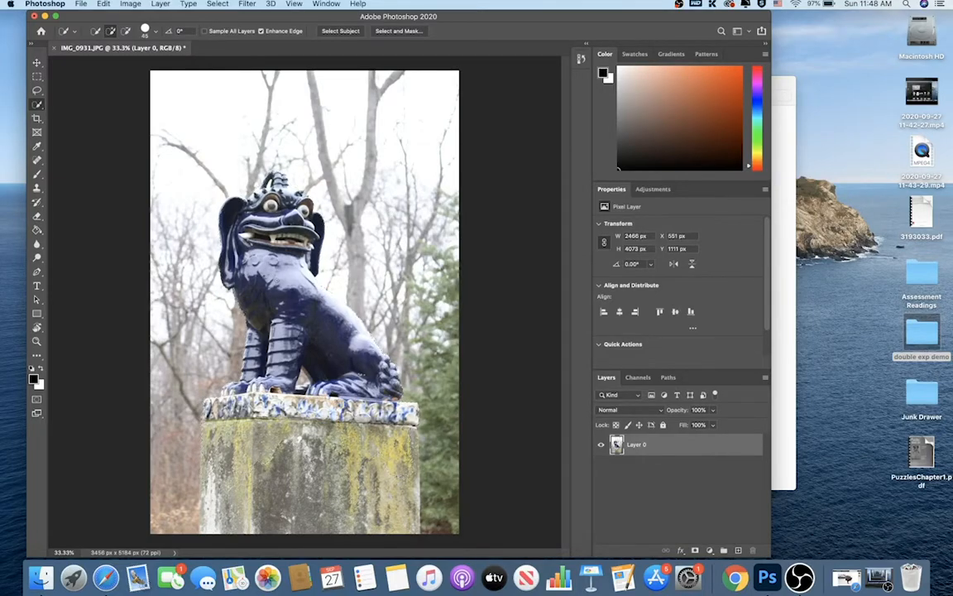
pyautogui.press('q')
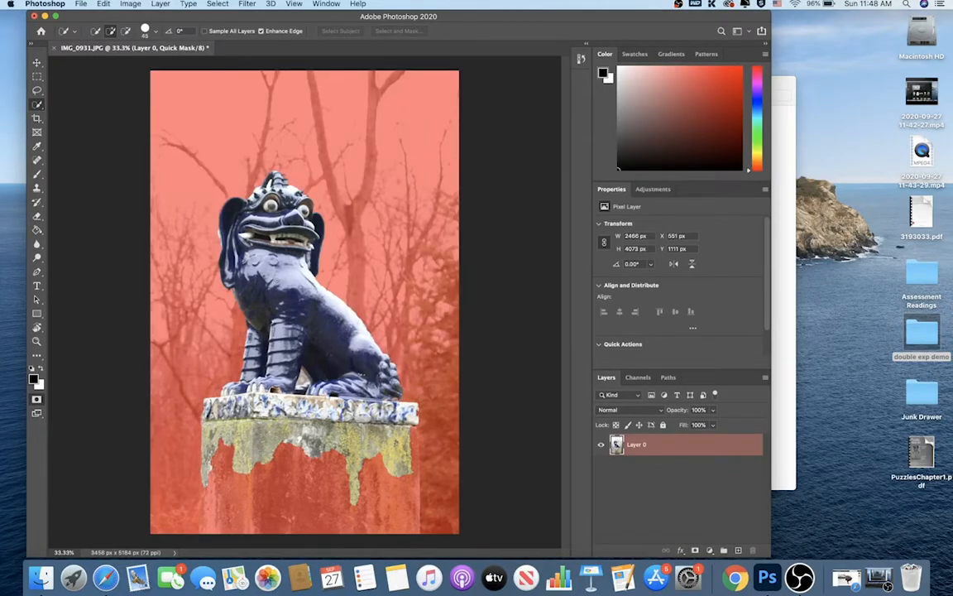
pyautogui.press('q')
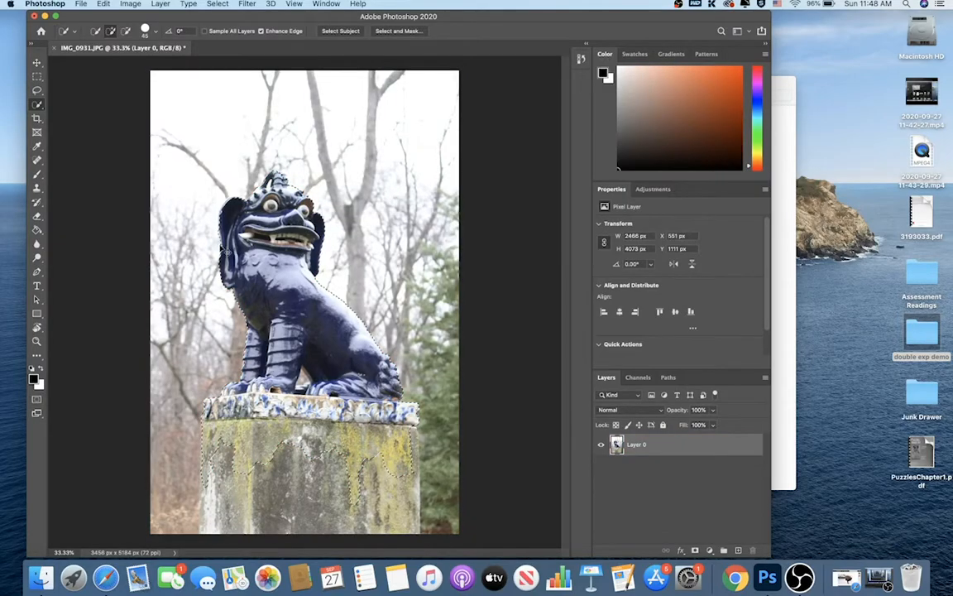
# - Trim the selection tightly along the outer edge of the statue's left ear, working at 100% zoom
pyautogui.press('super+1')
pyautogui.hscroll(-1, 223, 245)
pyautogui.press('alt')
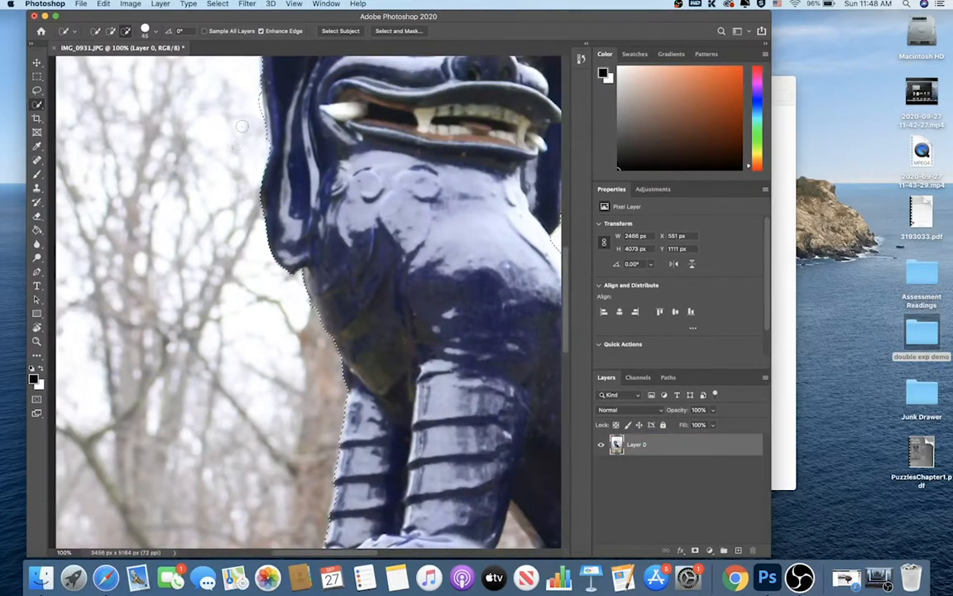
pyautogui.keyDown('alt'); pyautogui.click(253, 95); pyautogui.keyUp('alt')
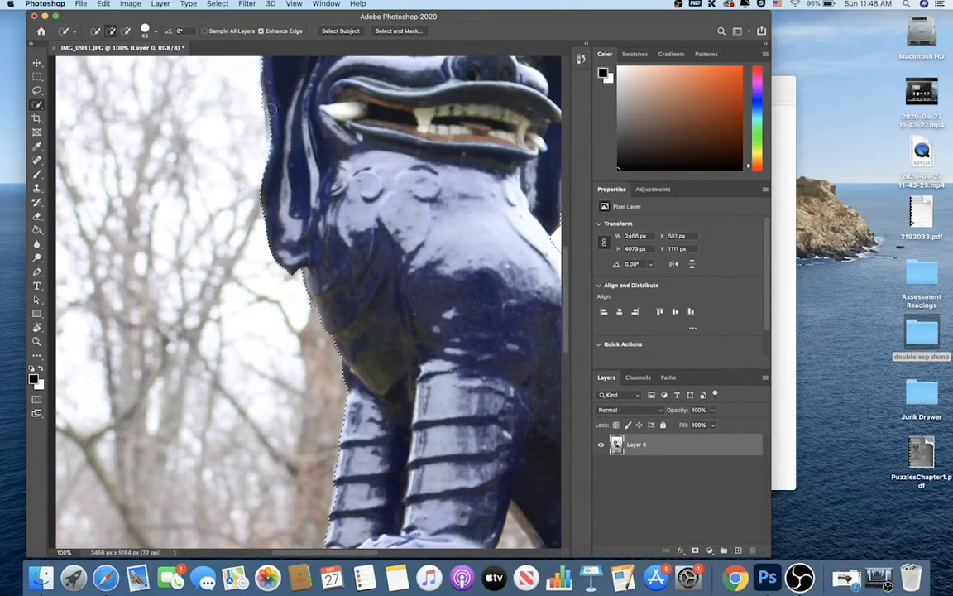
pyautogui.press('alt')
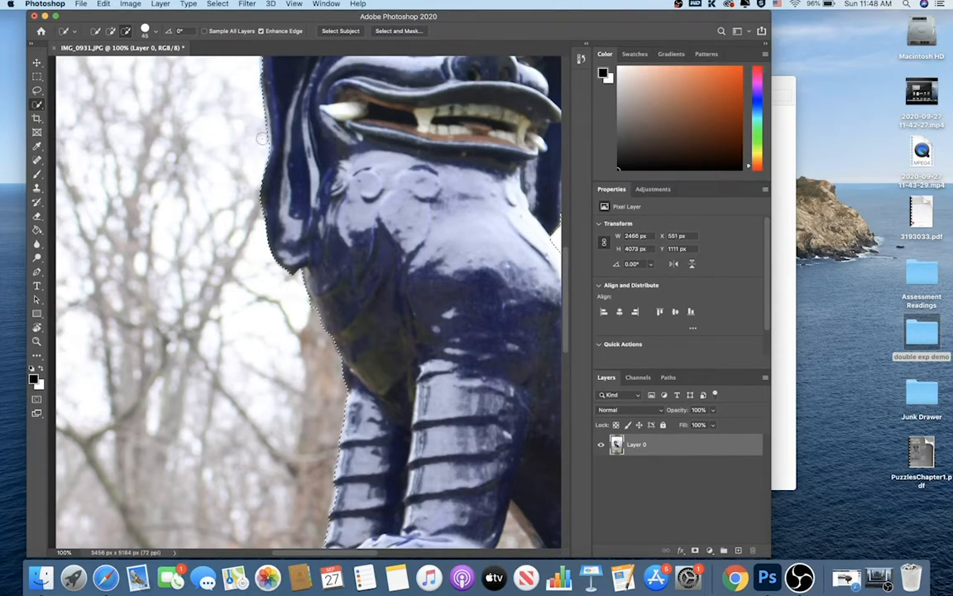
pyautogui.press('super+minus')
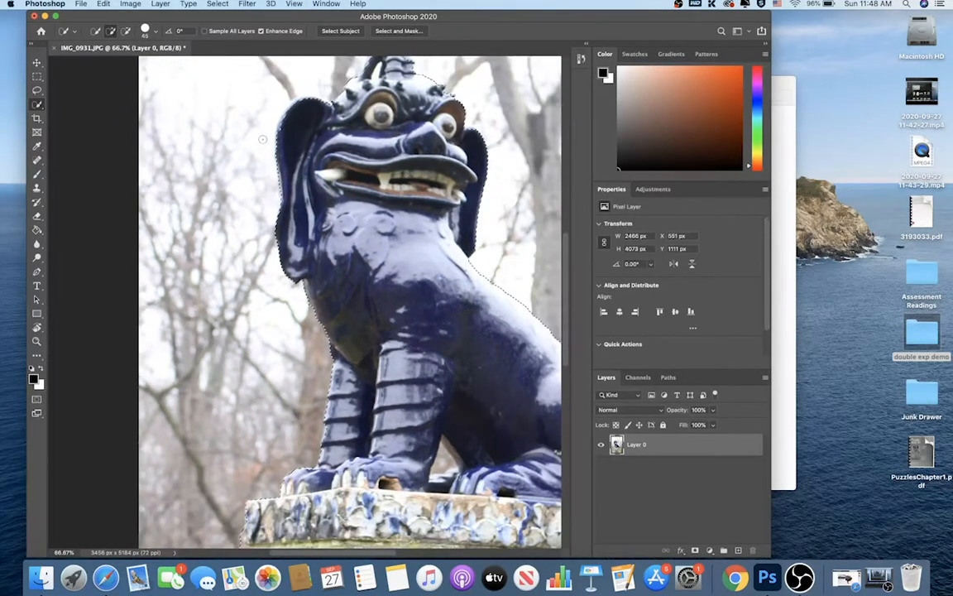
pyautogui.press('alt')
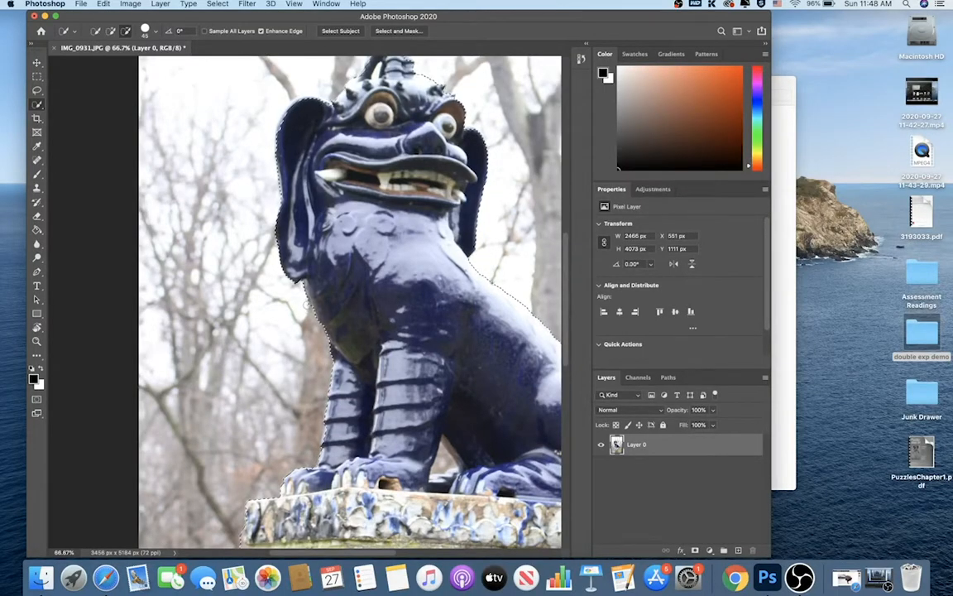
# - Add the horn and crown of the statue's head to the selection, and subtract the background spilling out beside its brow
pyautogui.hscroll(5, 313, 325)
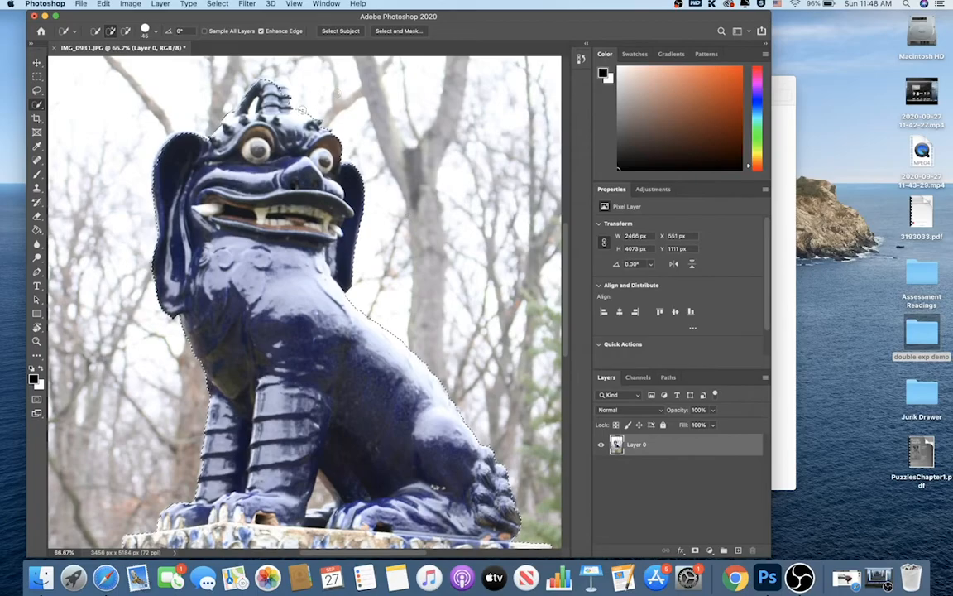
pyautogui.moveTo(274, 103)
pyautogui.mouseDown()
pyautogui.moveTo(267, 57)
pyautogui.moveTo(291, 73)
pyautogui.moveTo(283, 62)
pyautogui.moveTo(297, 56)
pyautogui.moveTo(298, 92)
pyautogui.moveTo(319, 109)
pyautogui.mouseUp()
pyautogui.press('alt')
pyautogui.click(286, 120)
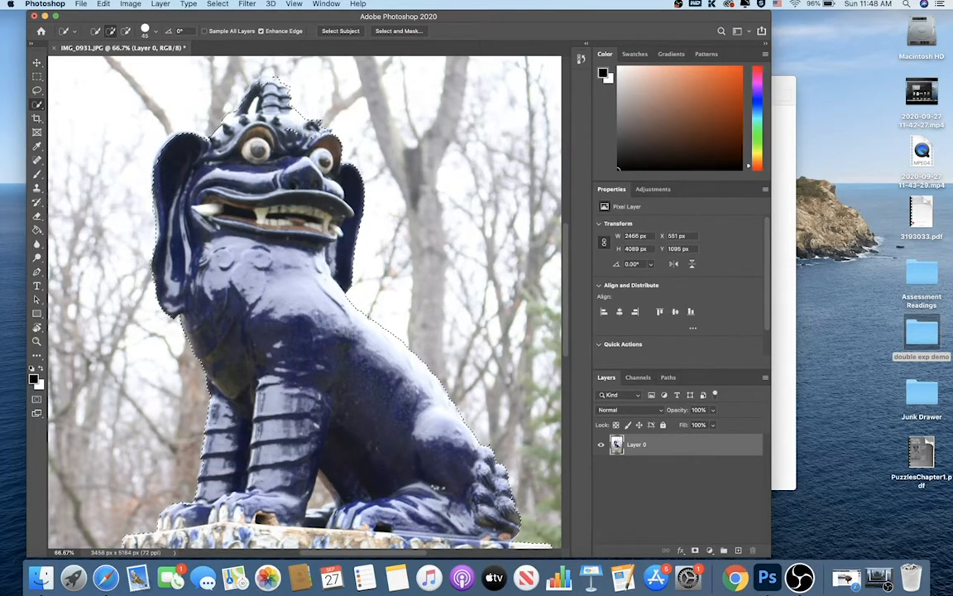
pyautogui.click(337, 137)
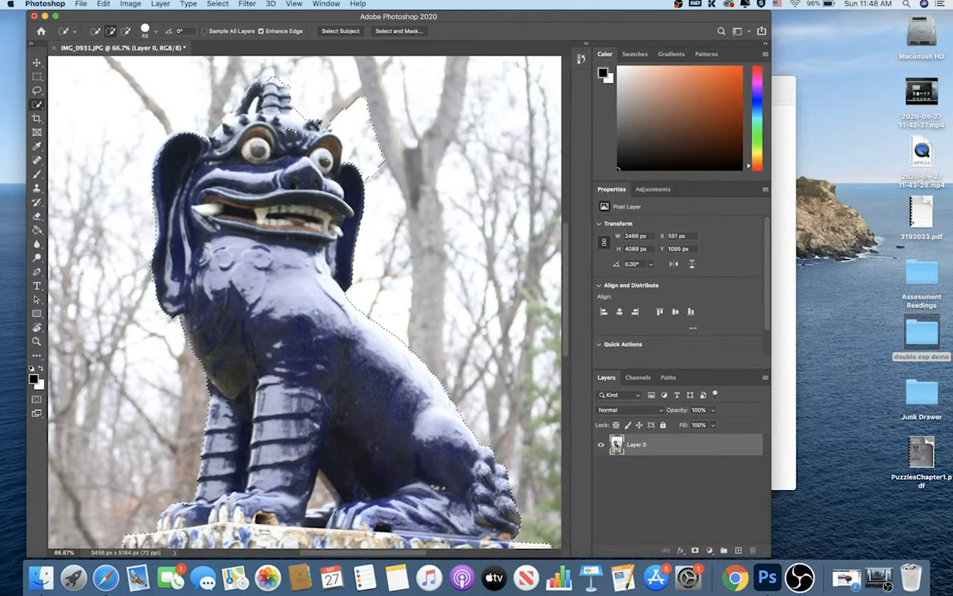
pyautogui.keyDown('alt'); pyautogui.click(357, 109); pyautogui.keyUp('alt')
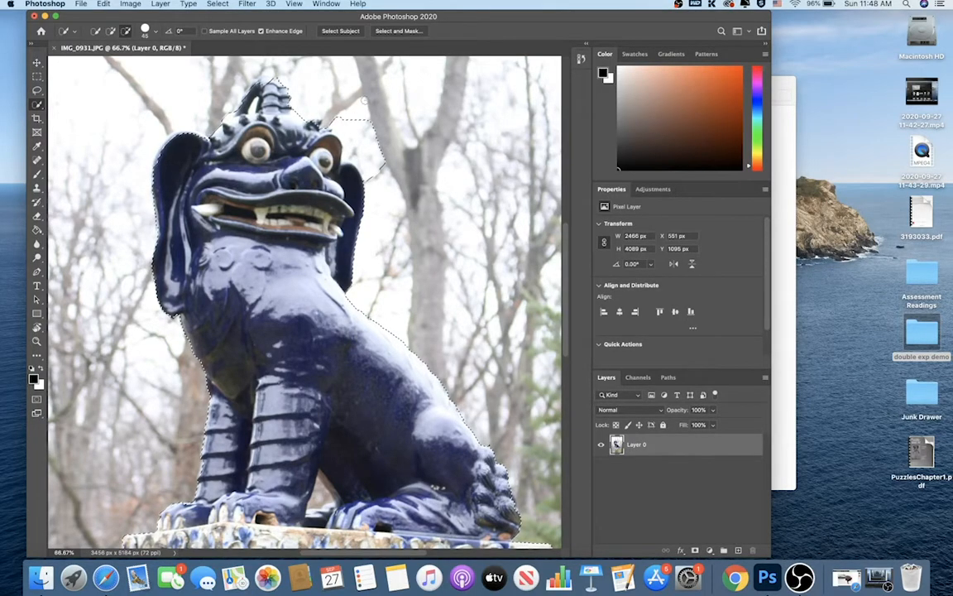
pyautogui.keyDown('alt'); pyautogui.click(350, 119); pyautogui.keyUp('alt')
pyautogui.click(268, 86)
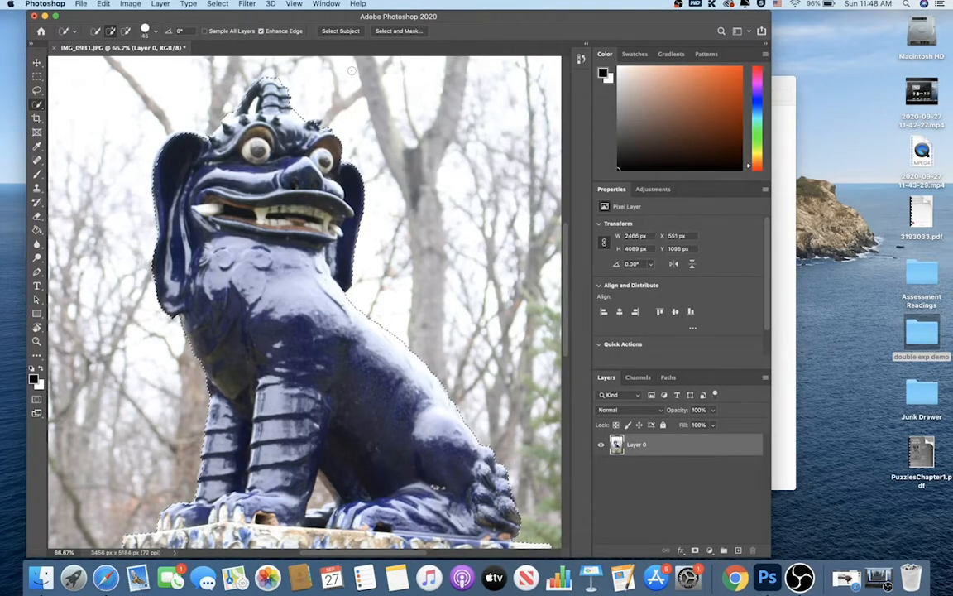
# - View the whole image and inspect the refined statue selection in Quick Mask mode, ending in the standard view
pyautogui.press('super+minus')
pyautogui.press('super+minus')
pyautogui.press('q')
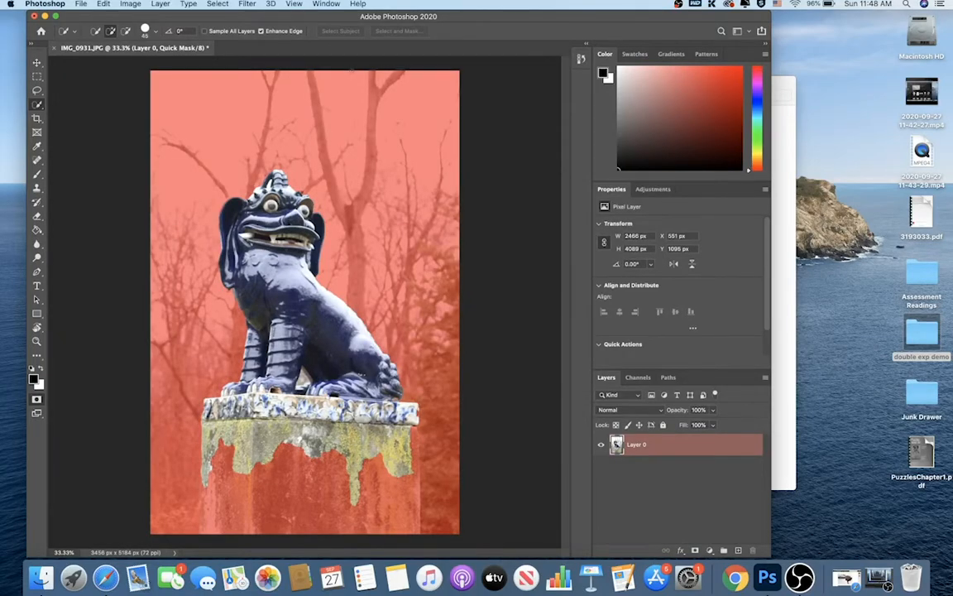
pyautogui.press('q')
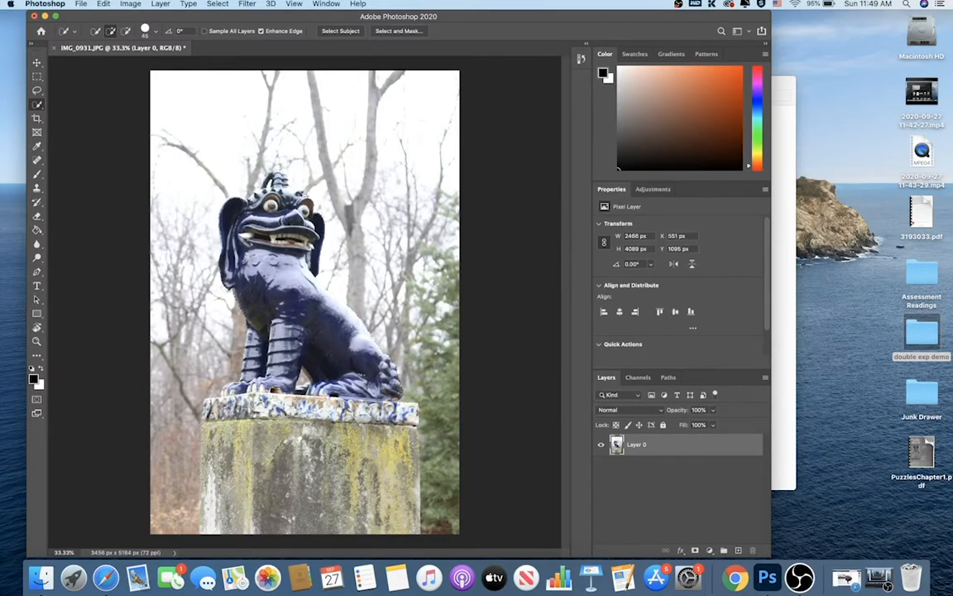
pyautogui.press('q')
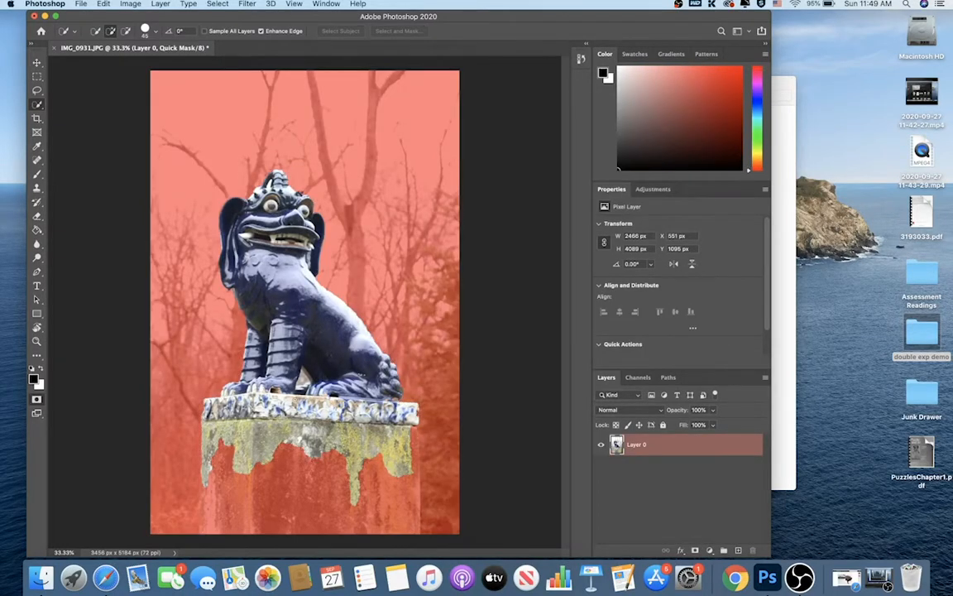
pyautogui.press('q')
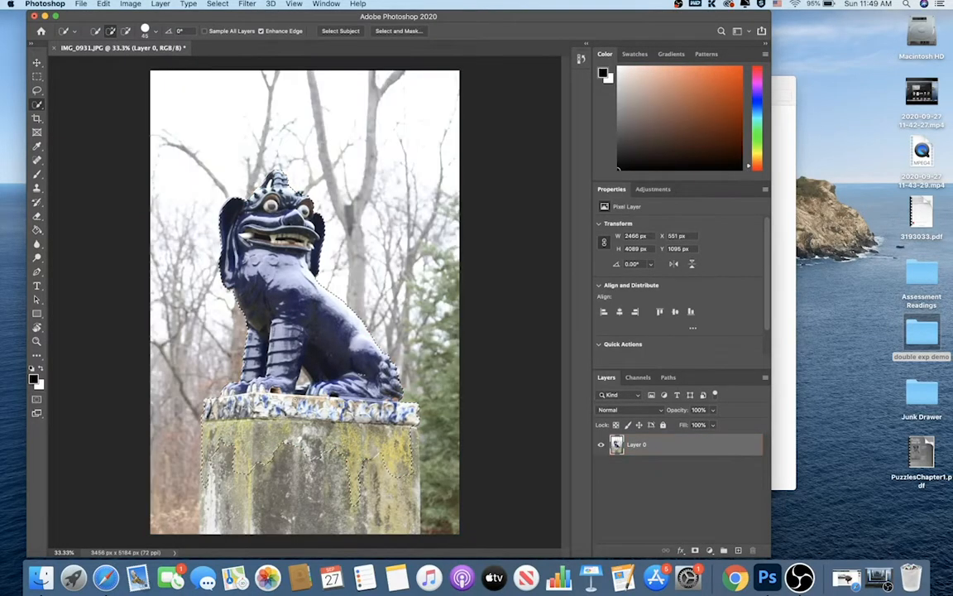
# - Add a layer mask from the selection to isolate the statue, and move the cut-out statue higher on the canvas
pyautogui.click(695, 552)
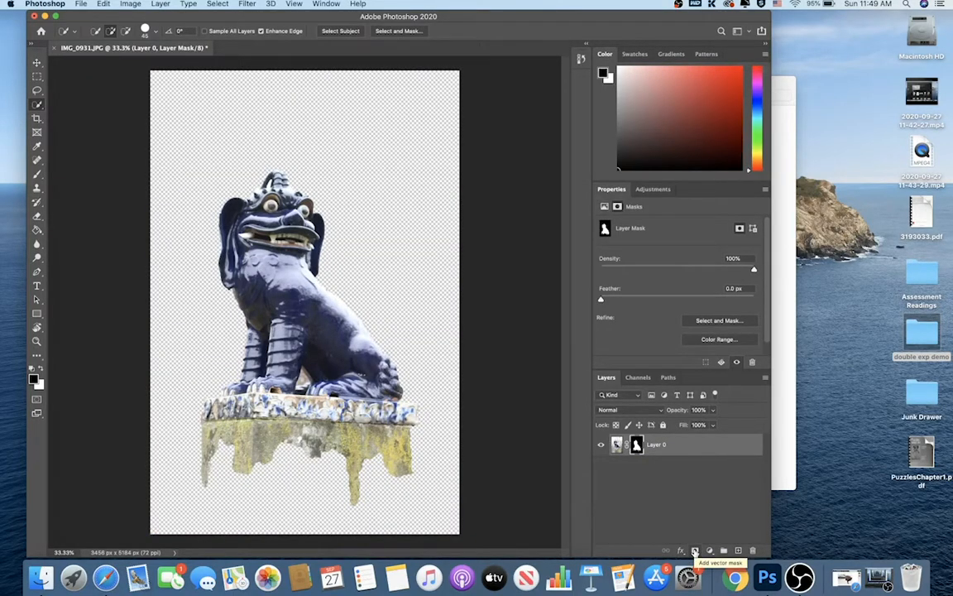
pyautogui.click(36, 63)
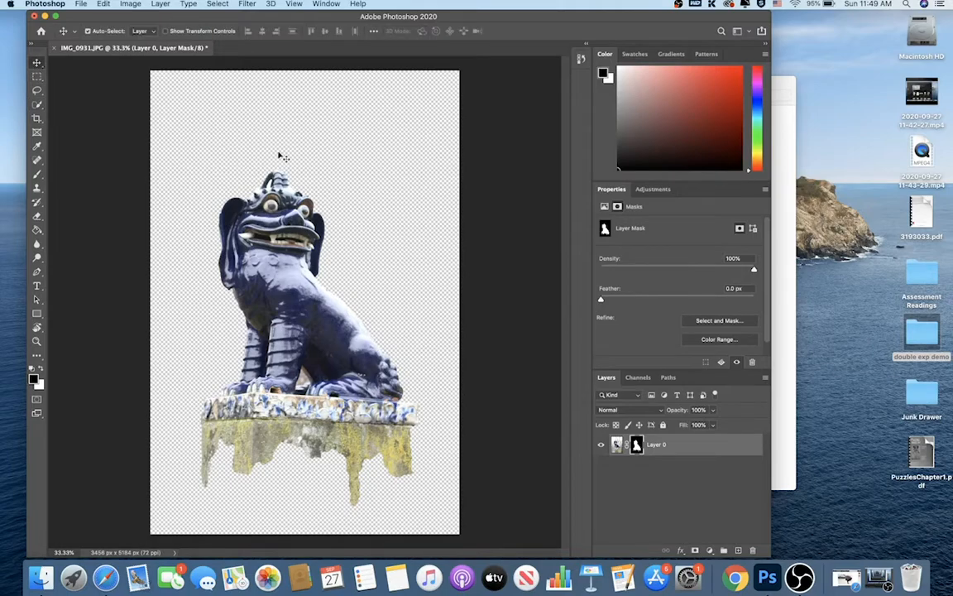
pyautogui.moveTo(354, 250); pyautogui.dragTo(354, 206)
pyautogui.moveTo(308, 295); pyautogui.dragTo(314, 258)
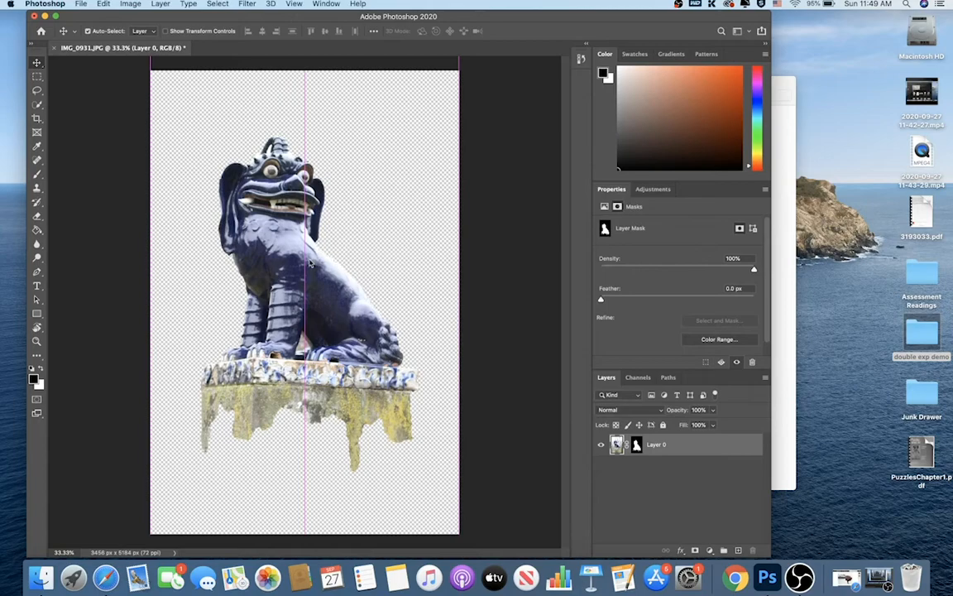
# - Free Transform the masked statue layer to about 101.5% scale, and position it slightly above the middle of the canvas
pyautogui.click(36, 76)
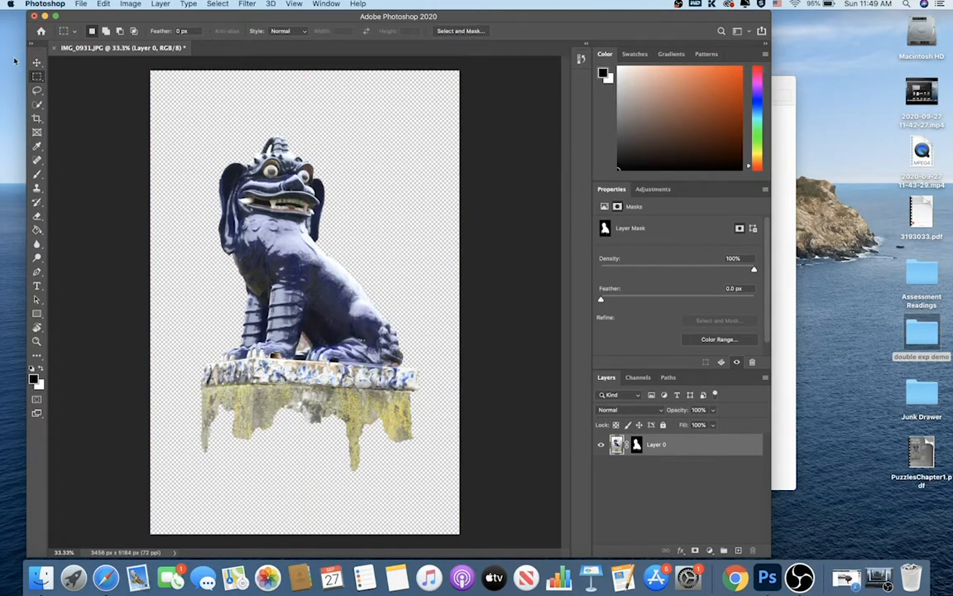
pyautogui.rightClick(304, 278)
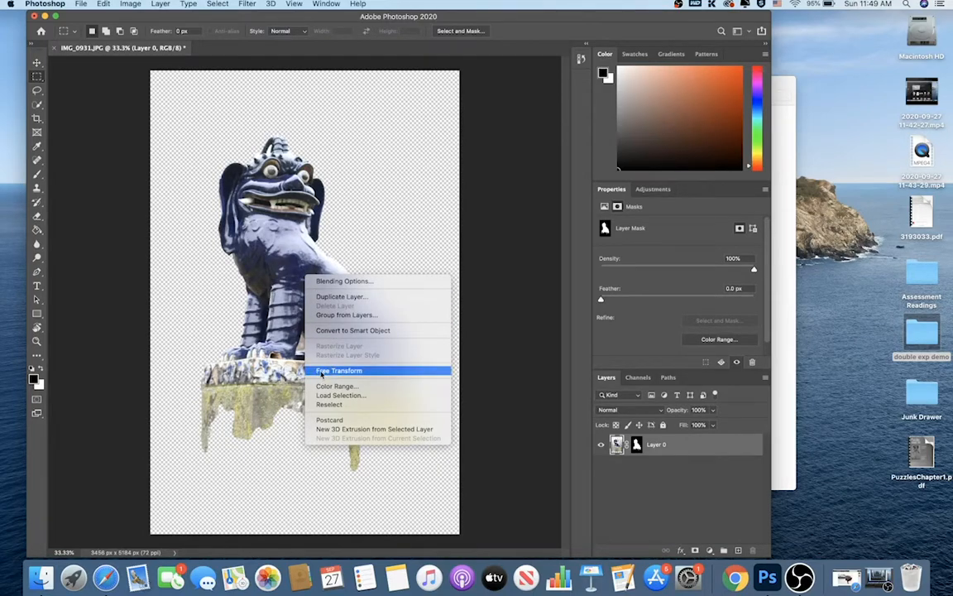
pyautogui.click(333, 372)
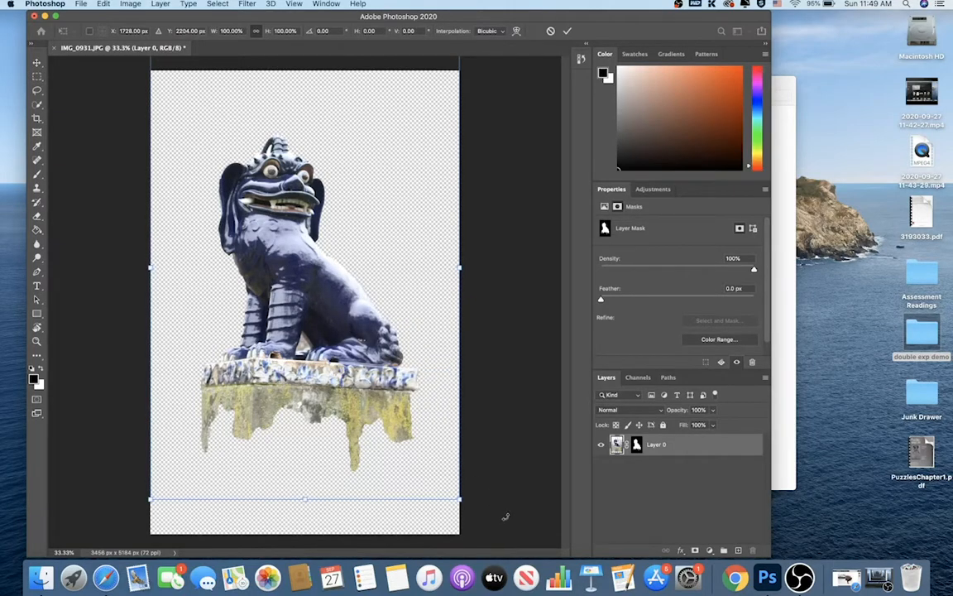
pyautogui.moveTo(459, 499); pyautogui.dragTo(433, 459)
pyautogui.moveTo(306, 344); pyautogui.dragTo(319, 379)
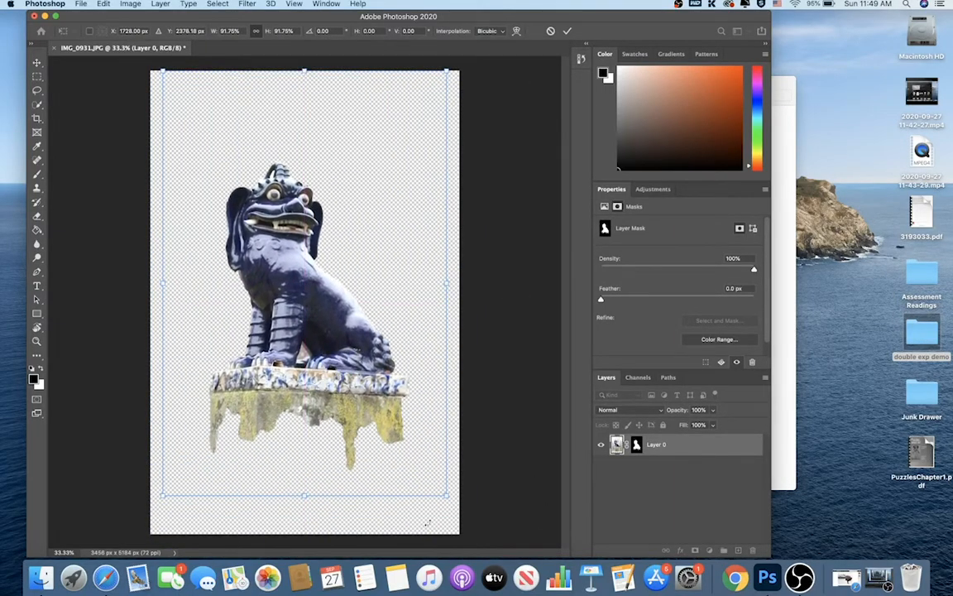
pyautogui.moveTo(455, 503); pyautogui.dragTo(484, 551)
pyautogui.moveTo(446, 497); pyautogui.dragTo(496, 519)
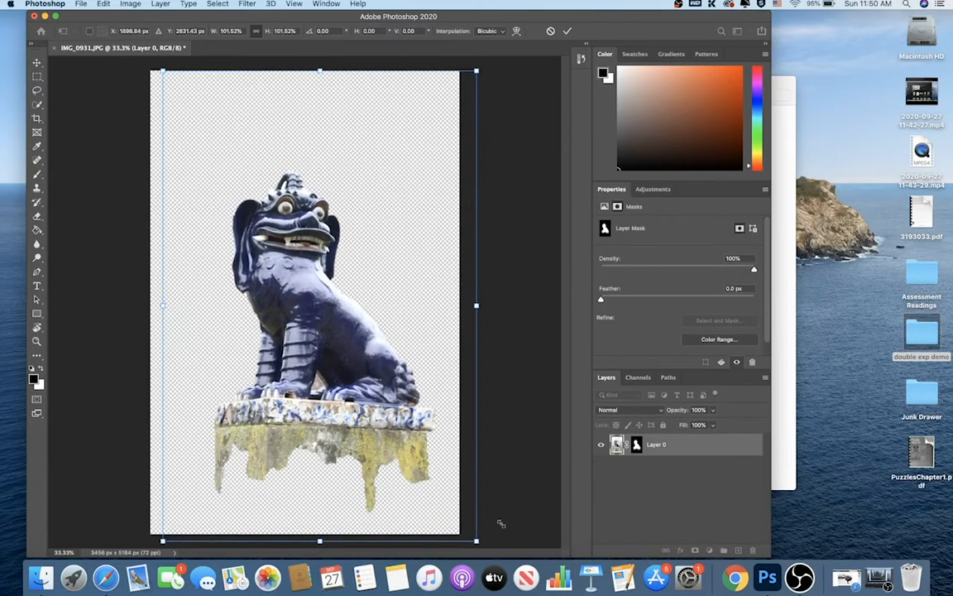
pyautogui.moveTo(366, 341); pyautogui.dragTo(334, 320)
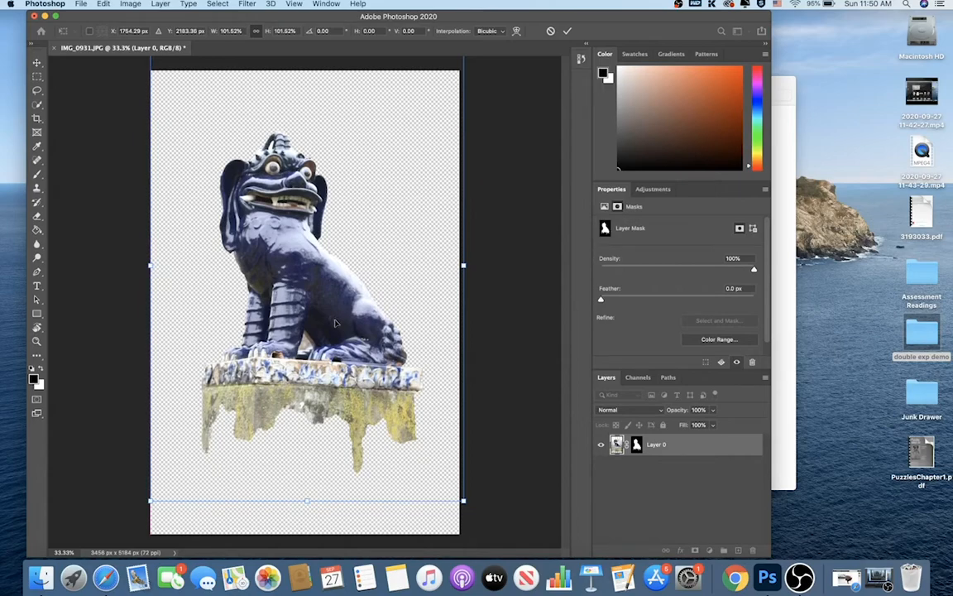
pyautogui.press('Return')
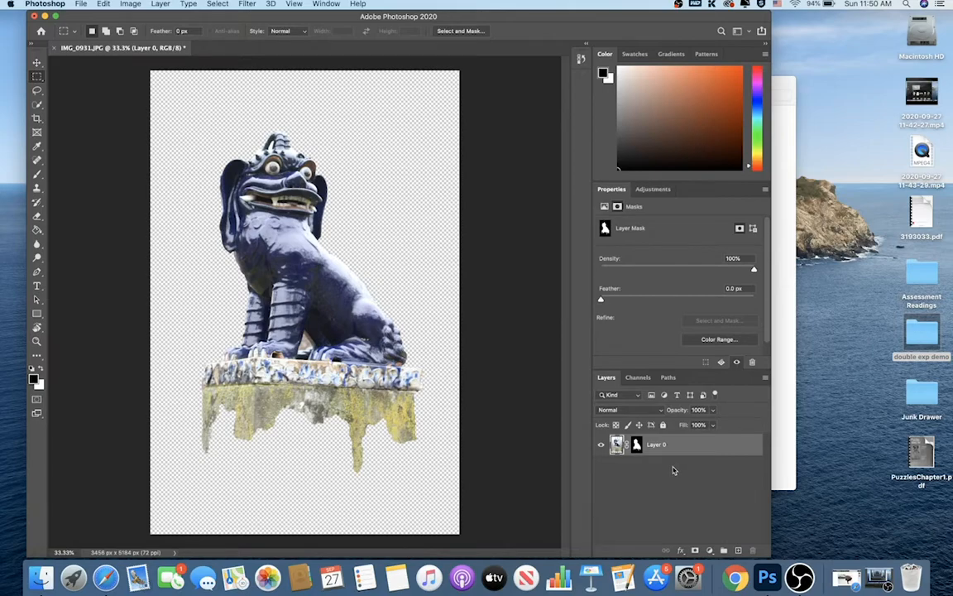
# - Create a new layer, fill it with white, and place it beneath the statue layer as a background
pyautogui.click(738, 551)
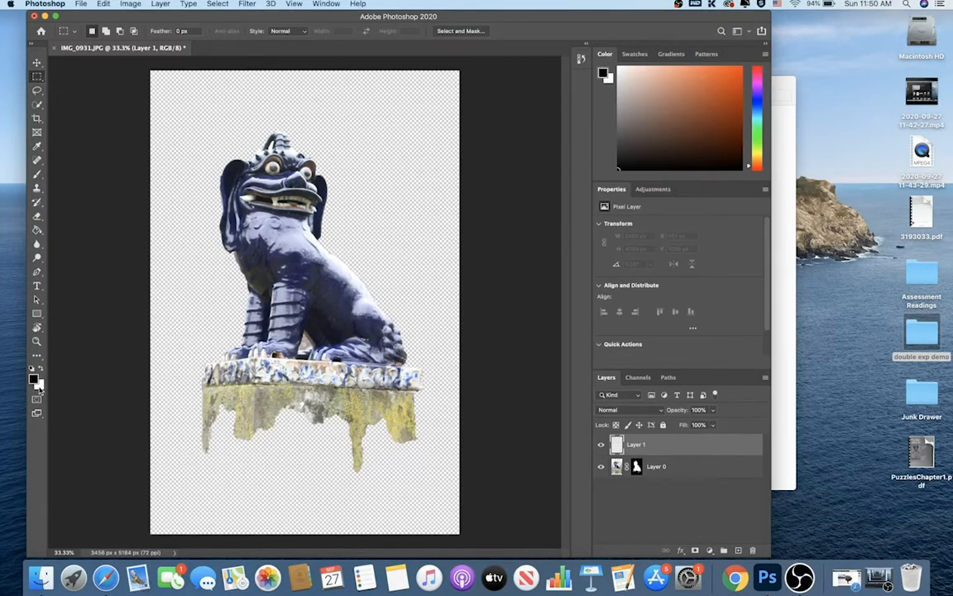
pyautogui.press('x')
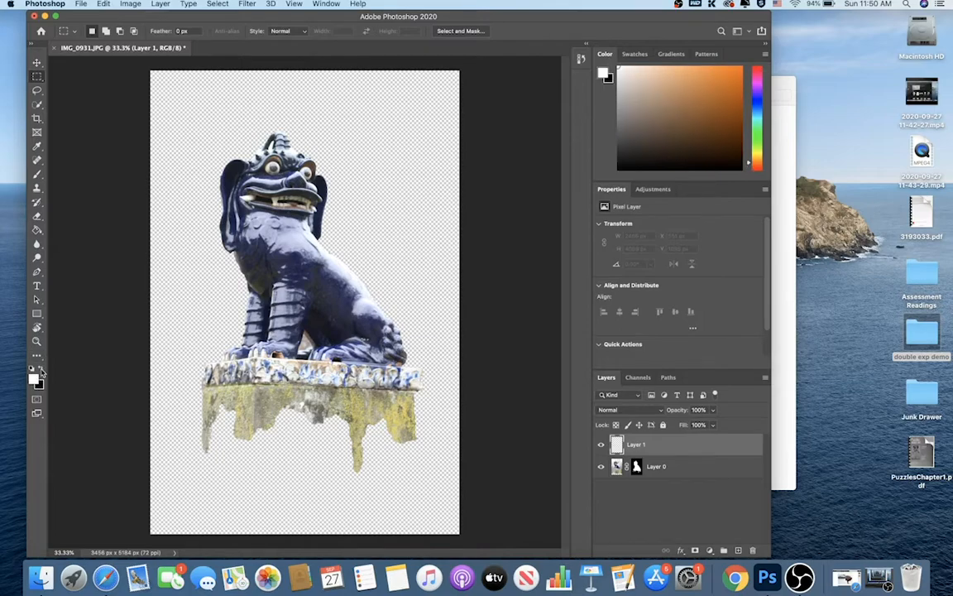
pyautogui.click(36, 229)
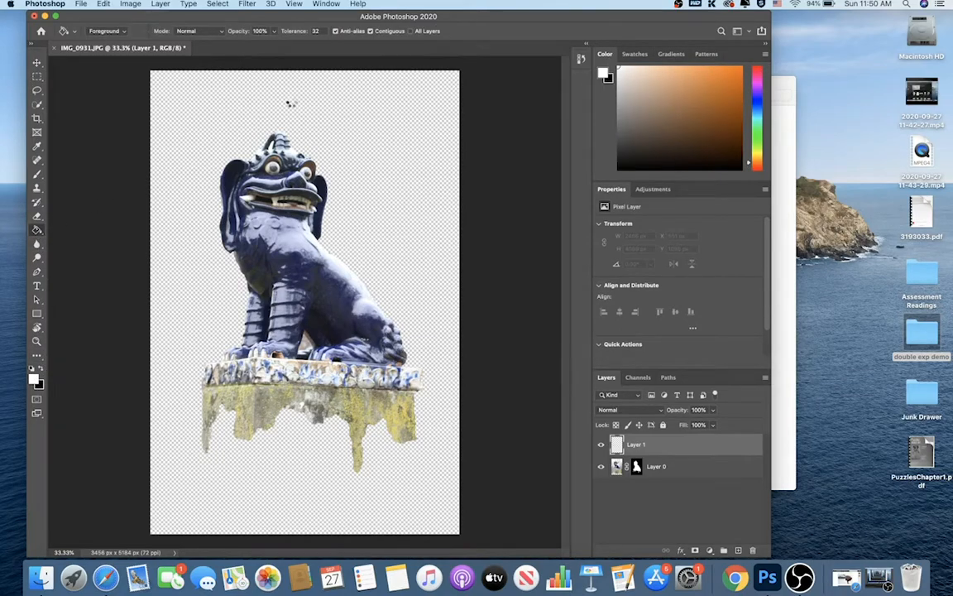
pyautogui.click(293, 103)
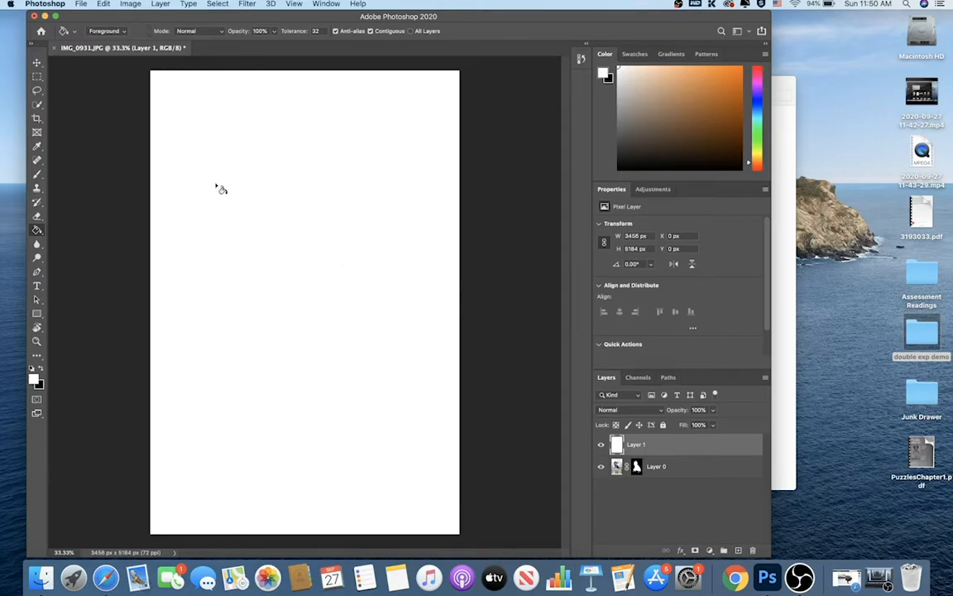
pyautogui.moveTo(660, 443); pyautogui.dragTo(655, 485)
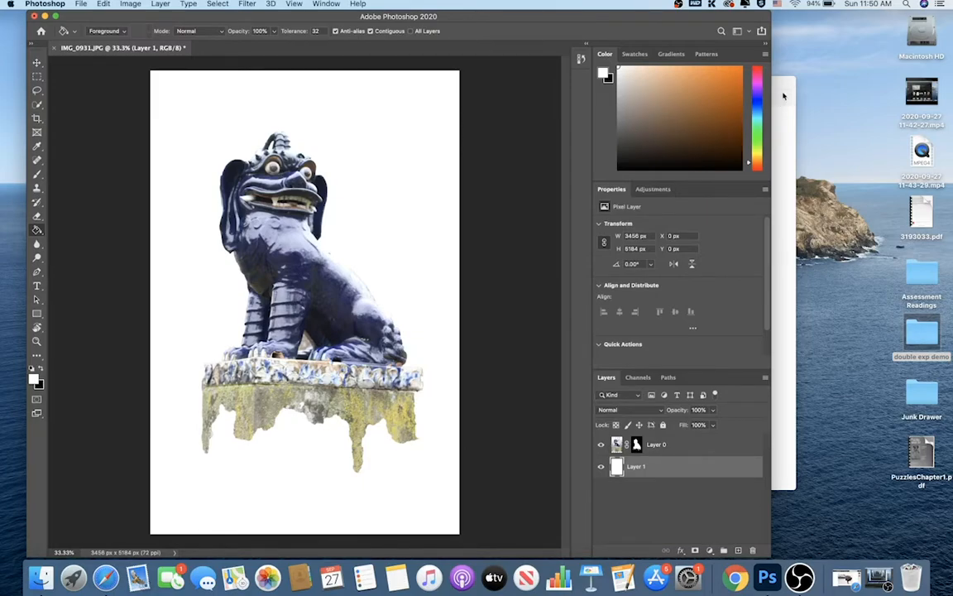
pyautogui.click(784, 87)
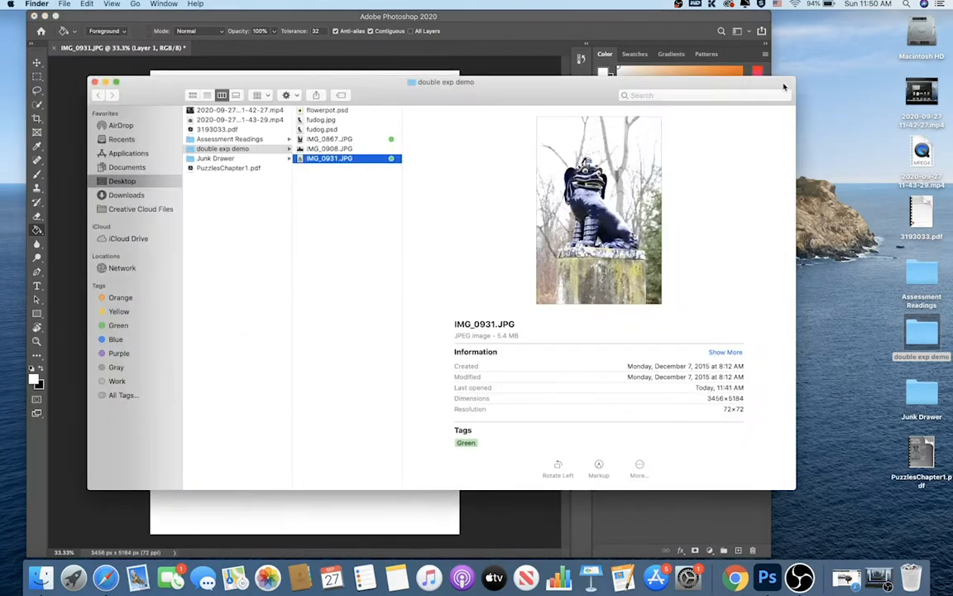
pyautogui.click(89, 312)
pyautogui.moveTo(89, 312); pyautogui.dragTo(519, 324)
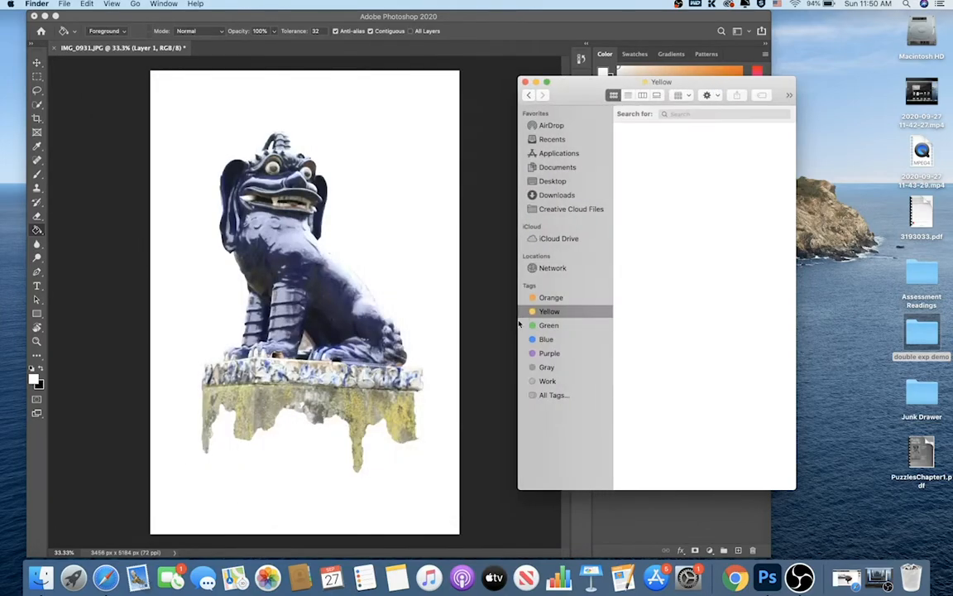
pyautogui.click(525, 82)
# - Open the double exp demo folder in Finder beside the canvas, and place IMG_0867.JPG from it into the Photoshop statue document at full size
pyautogui.doubleClick(923, 334)
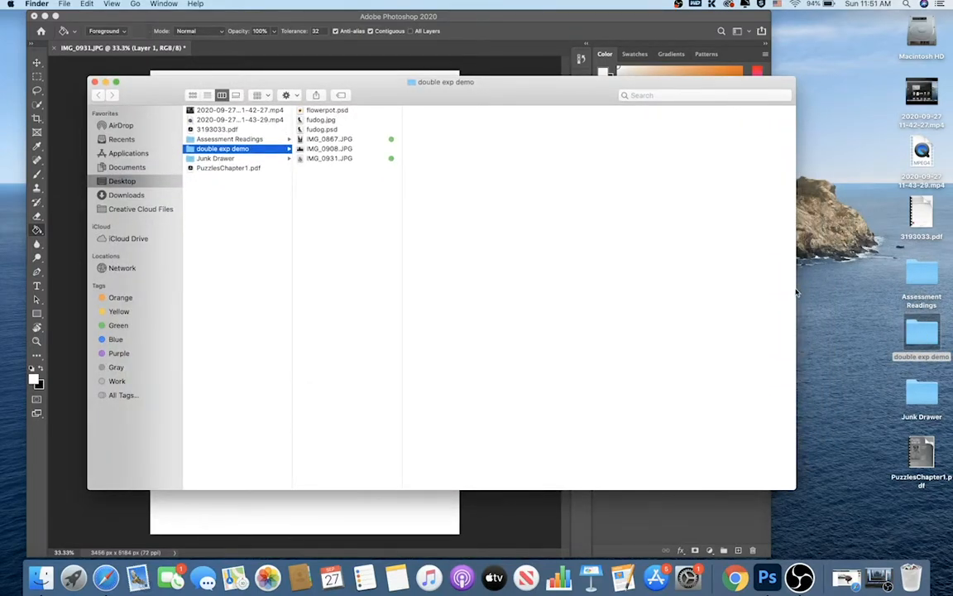
pyautogui.moveTo(795, 293); pyautogui.dragTo(512, 314)
pyautogui.moveTo(414, 89); pyautogui.dragTo(828, 128)
pyautogui.click(747, 178)
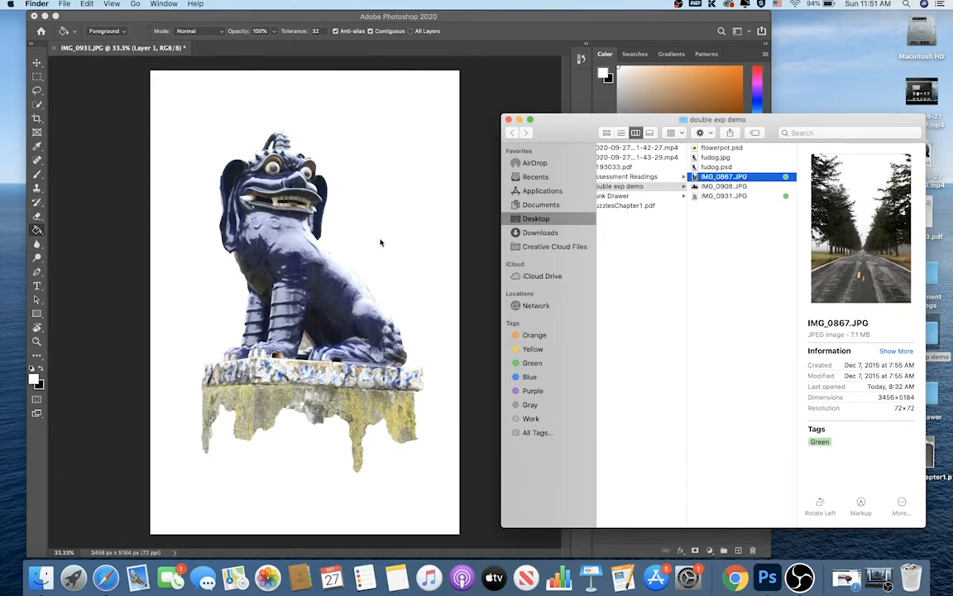
pyautogui.moveTo(716, 177); pyautogui.dragTo(321, 263)
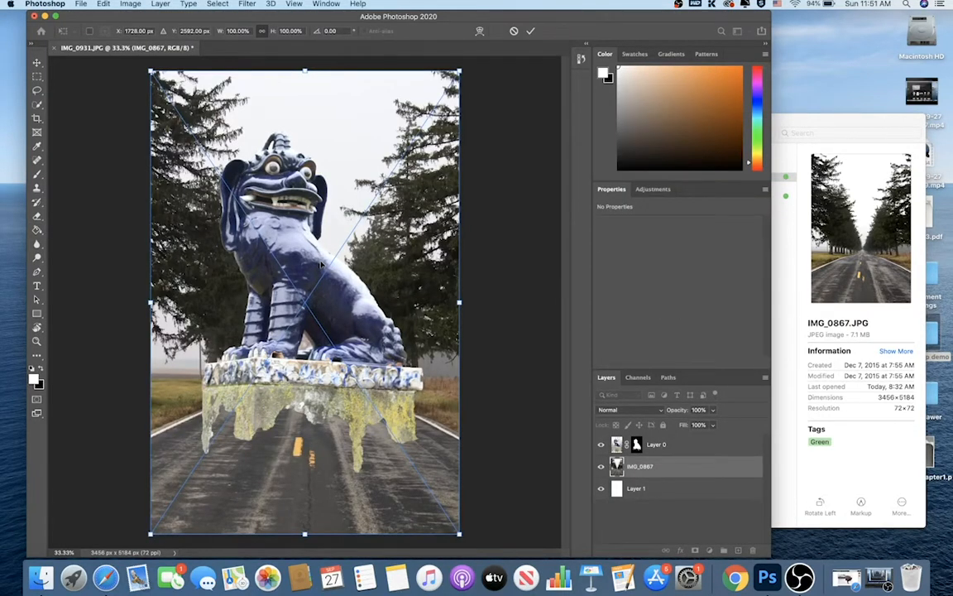
pyautogui.press('Return')
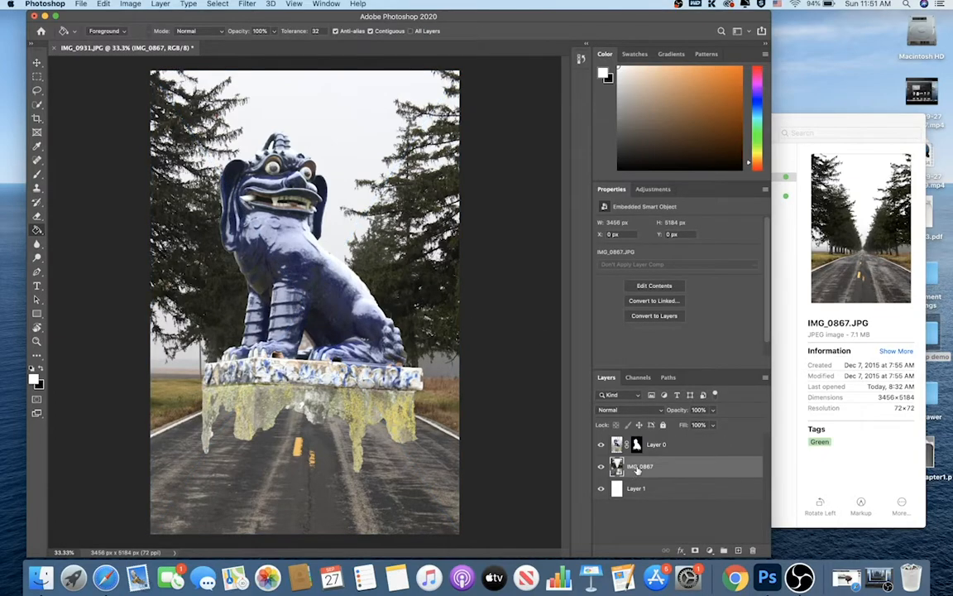
# - Move the IMG_0867 road layer above the statue layer, and toggle its visibility to compare the two images
pyautogui.moveTo(642, 470); pyautogui.dragTo(638, 441)
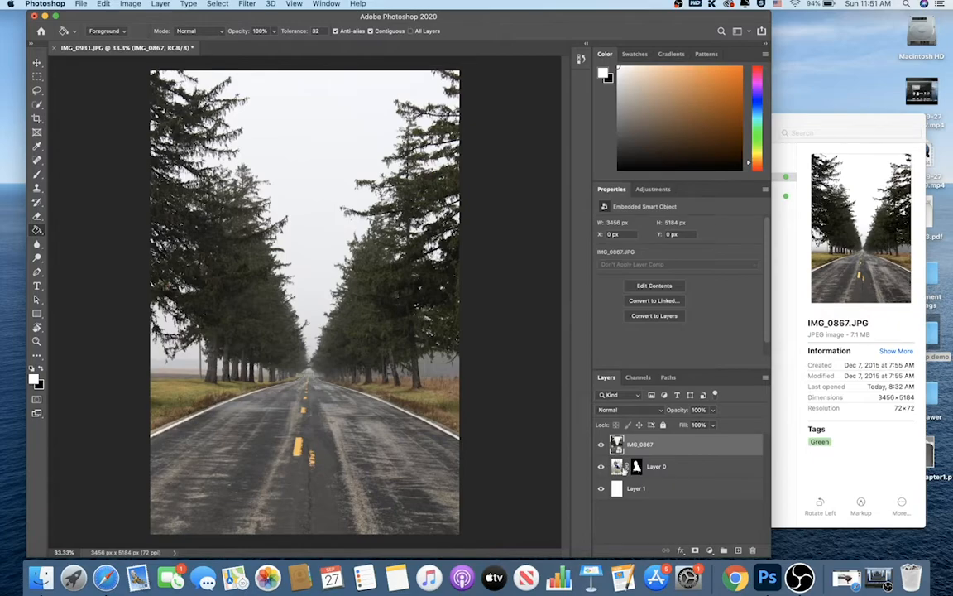
pyautogui.click(662, 467)
pyautogui.click(600, 444)
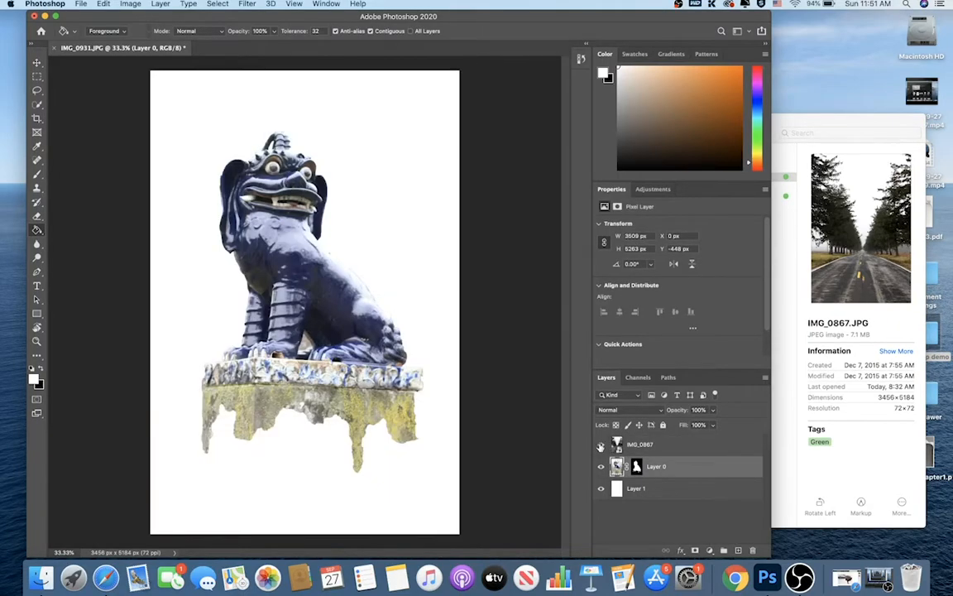
pyautogui.click(600, 444)
# - Set the blend mode of the IMG_0867 road layer to Screen
pyautogui.click(644, 444)
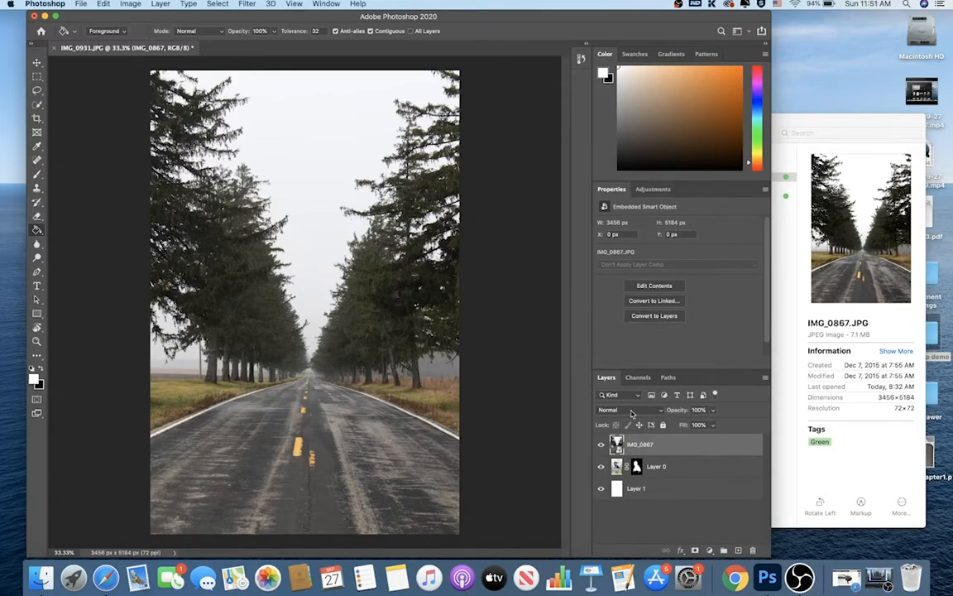
pyautogui.click(715, 412)
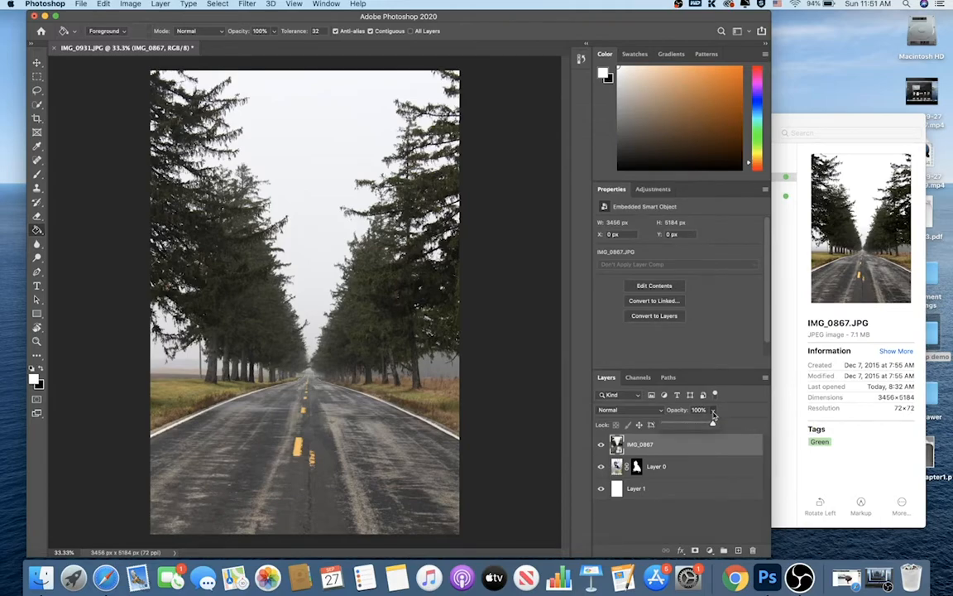
pyautogui.moveTo(712, 422); pyautogui.dragTo(738, 424)
pyautogui.click(733, 414)
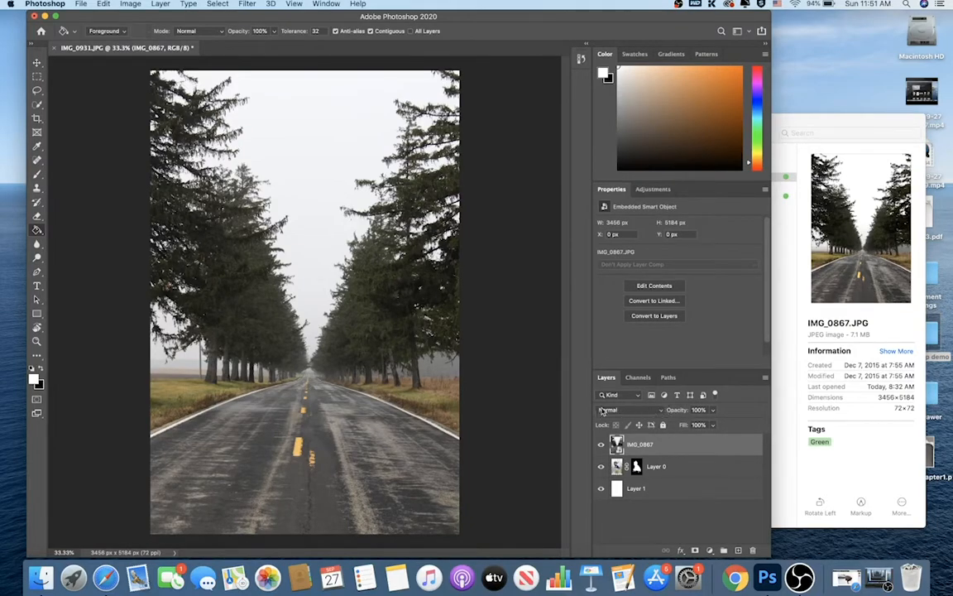
pyautogui.click(663, 412)
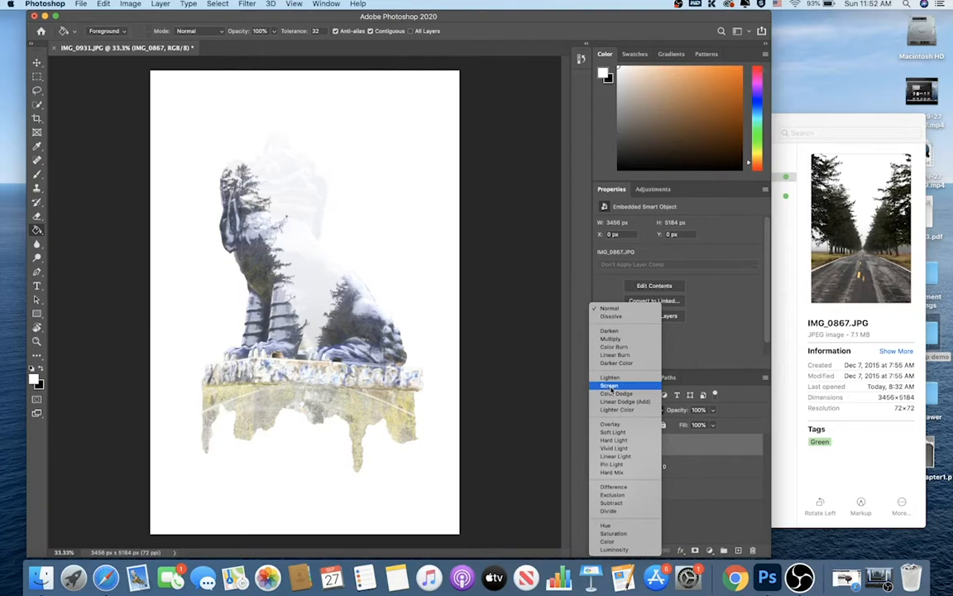
pyautogui.click(609, 385)
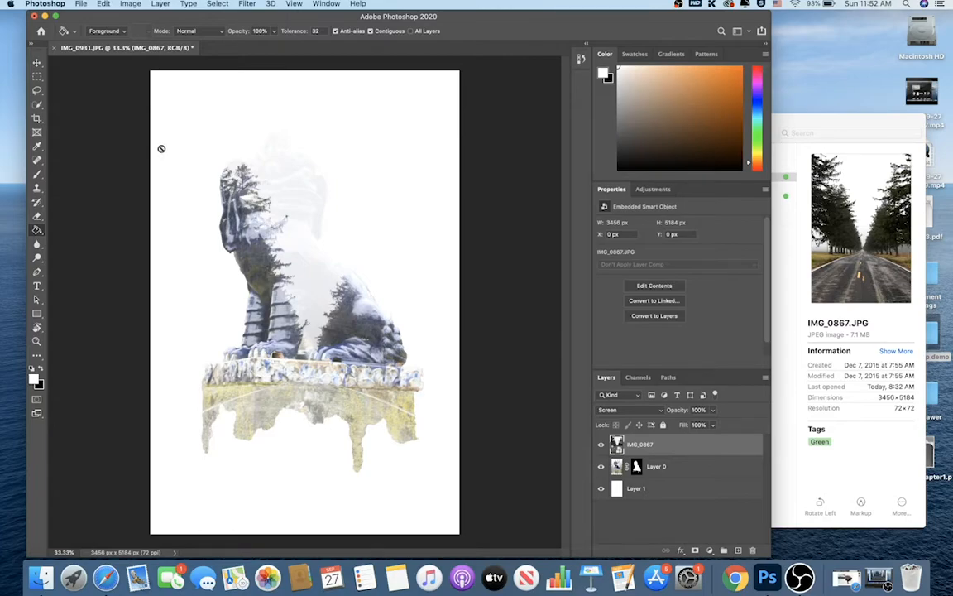
# - Move the IMG_0867 road layer up and to the right over the statue, to about X 505 px, Y -528 px
pyautogui.click(38, 65)
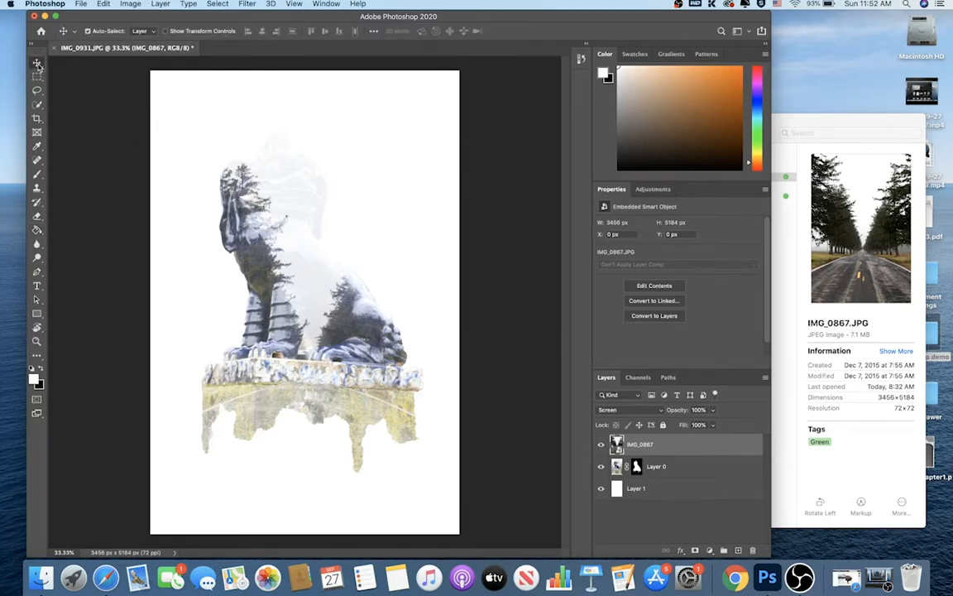
pyautogui.moveTo(281, 270); pyautogui.dragTo(349, 260)
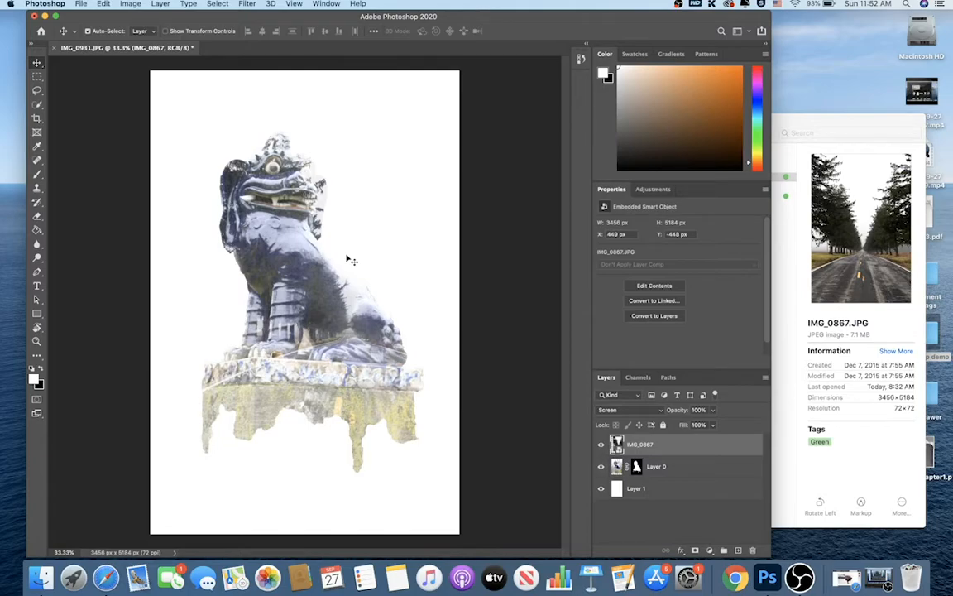
pyautogui.moveTo(324, 279); pyautogui.dragTo(328, 265)
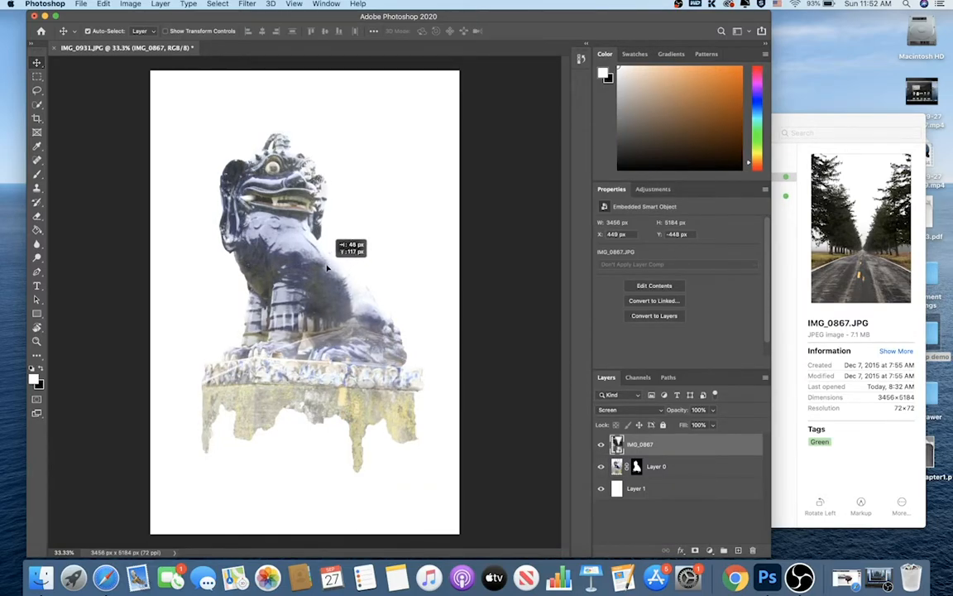
pyautogui.moveTo(323, 265)
pyautogui.mouseDown()
pyautogui.moveTo(335, 261)
pyautogui.moveTo(323, 266)
pyautogui.moveTo(320, 252)
pyautogui.moveTo(330, 276)
pyautogui.mouseUp()
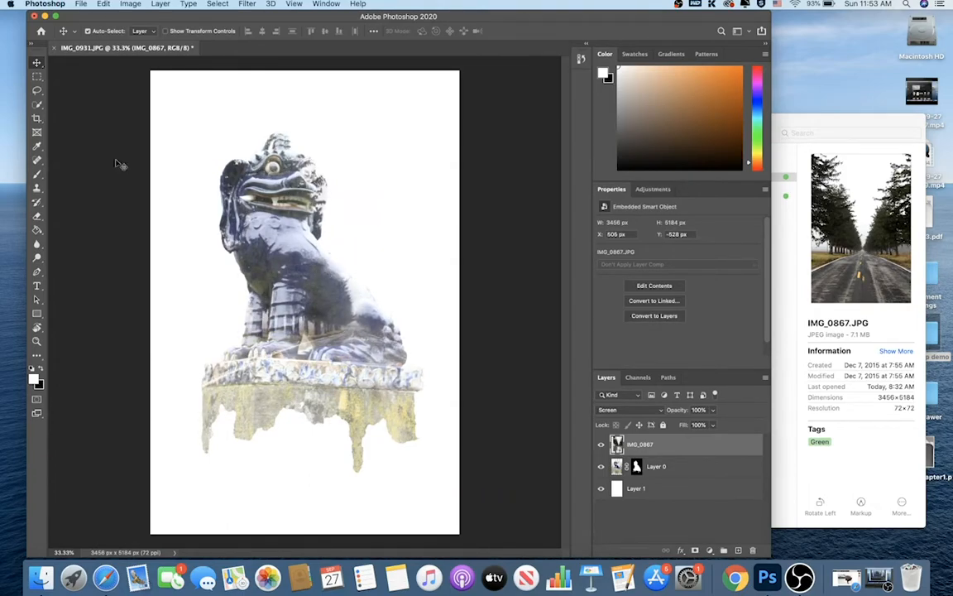
# - Free-transform the IMG_0867 road layer to about 110% and shift it up so the road crosses the statue's lower body
pyautogui.click(36, 76)
pyautogui.rightClick(313, 283)
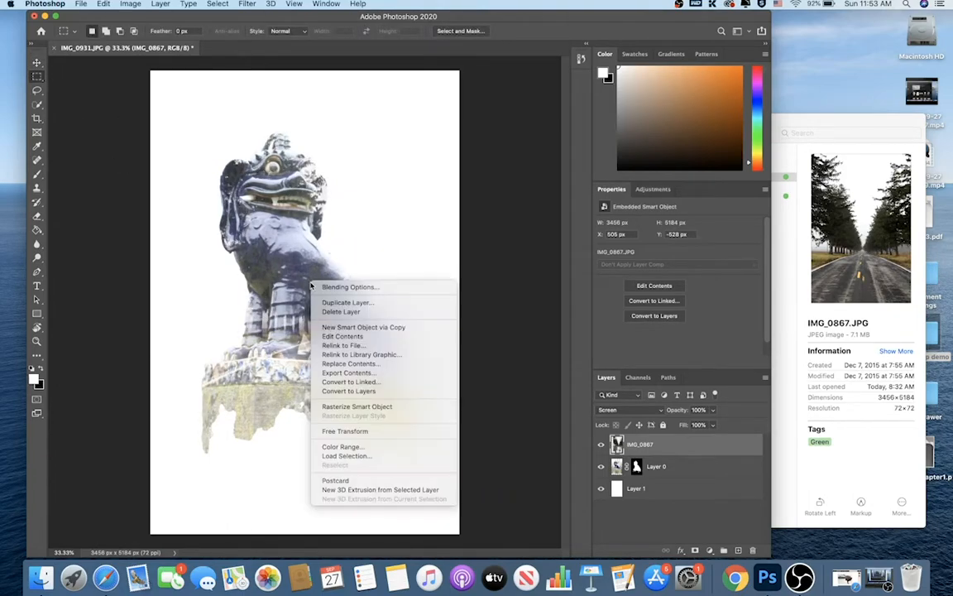
pyautogui.click(329, 432)
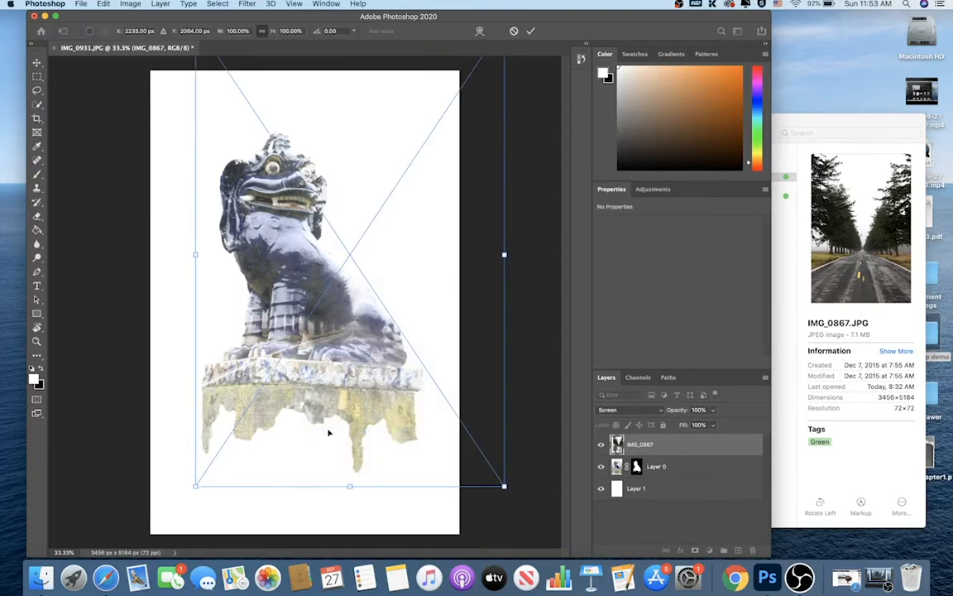
pyautogui.moveTo(193, 488); pyautogui.dragTo(176, 515)
pyautogui.moveTo(328, 401); pyautogui.dragTo(330, 369)
pyautogui.moveTo(177, 484); pyautogui.dragTo(163, 500)
pyautogui.moveTo(332, 337); pyautogui.dragTo(335, 310)
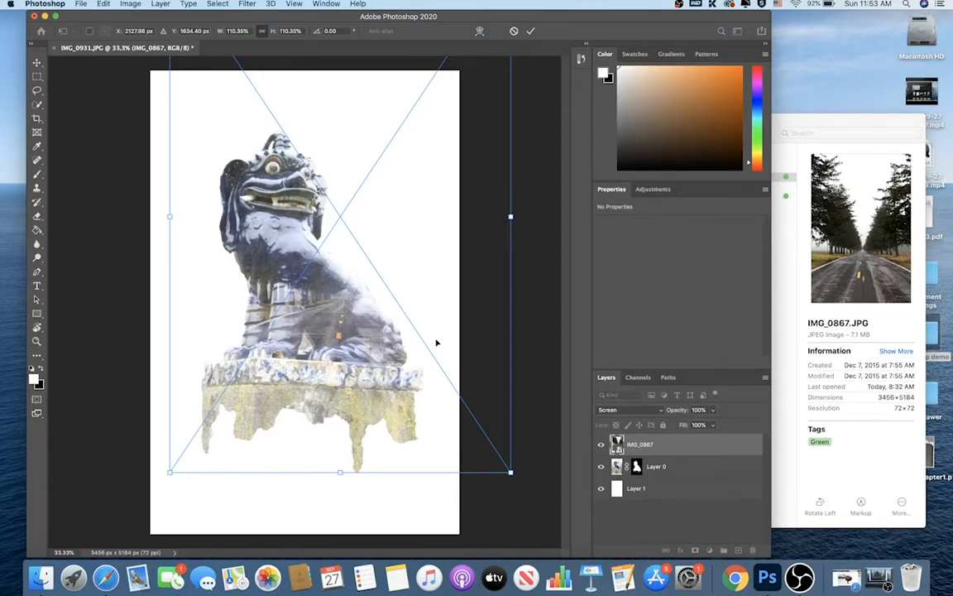
pyautogui.press('Return')
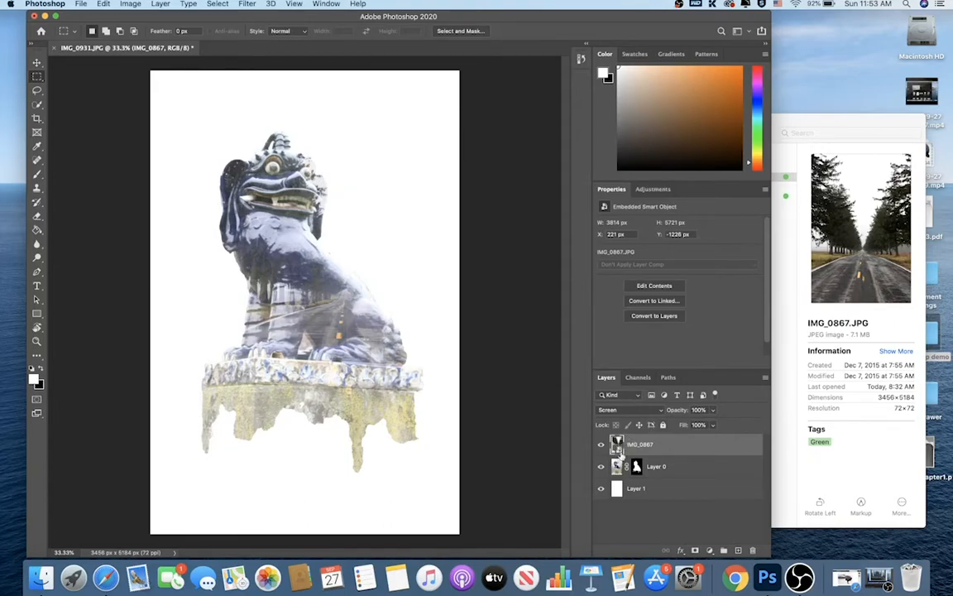
# - Select Layer 0's mask and set up the Brush tool with the Soft Round tip from the General Brushes
pyautogui.click(658, 468)
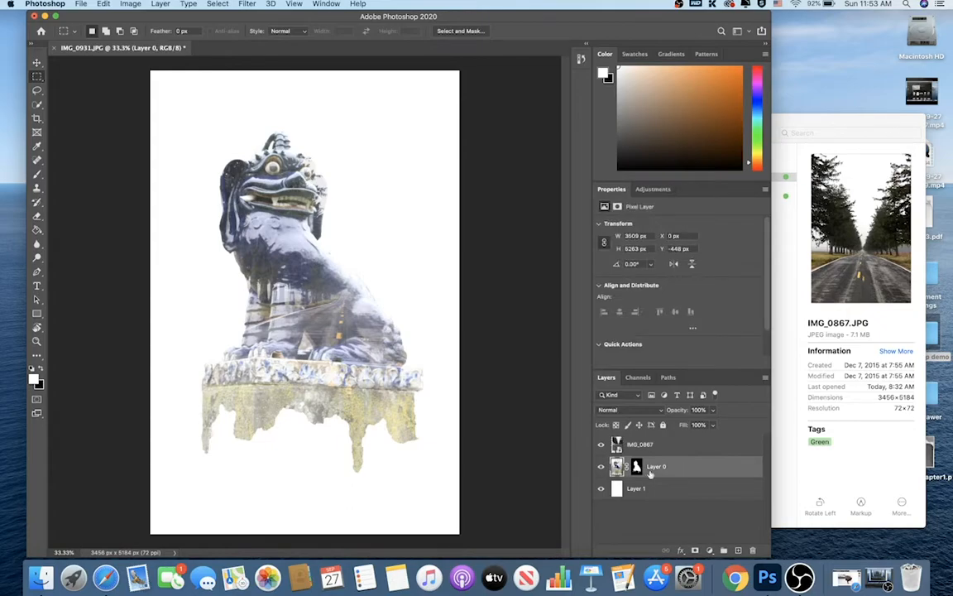
pyautogui.click(636, 467)
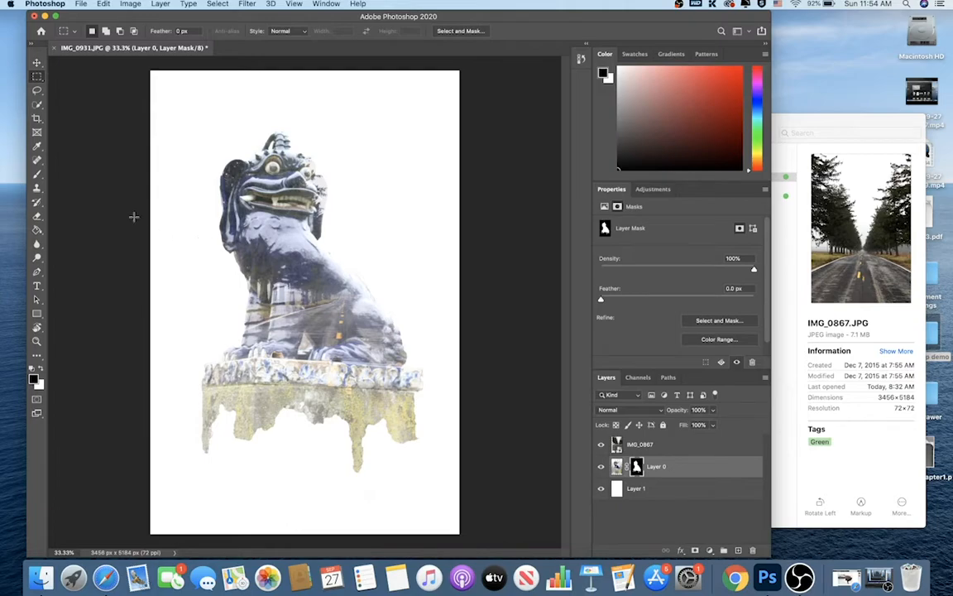
pyautogui.click(37, 175)
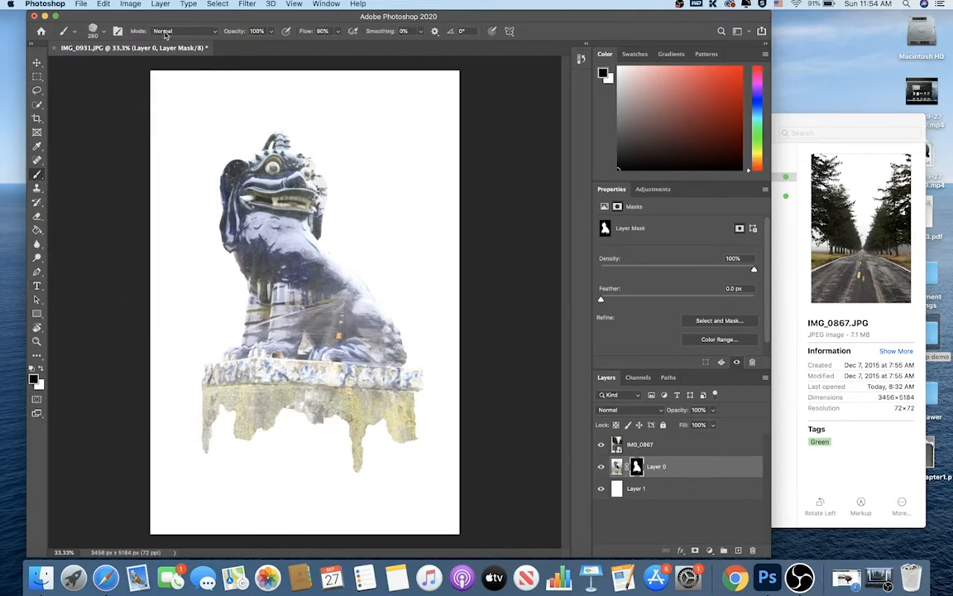
pyautogui.click(103, 31)
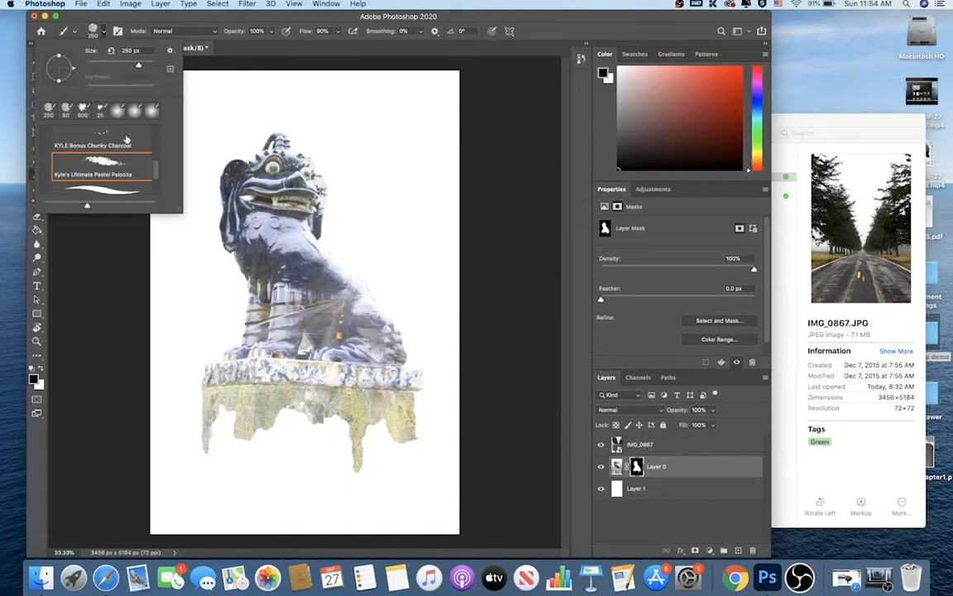
pyautogui.scroll(5, 115, 126)
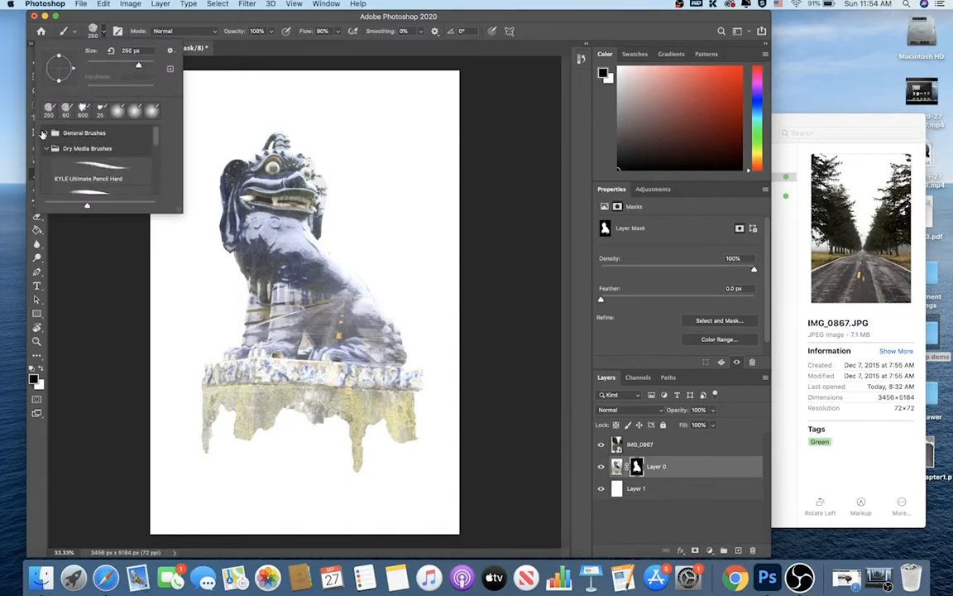
pyautogui.click(44, 132)
pyautogui.click(46, 132)
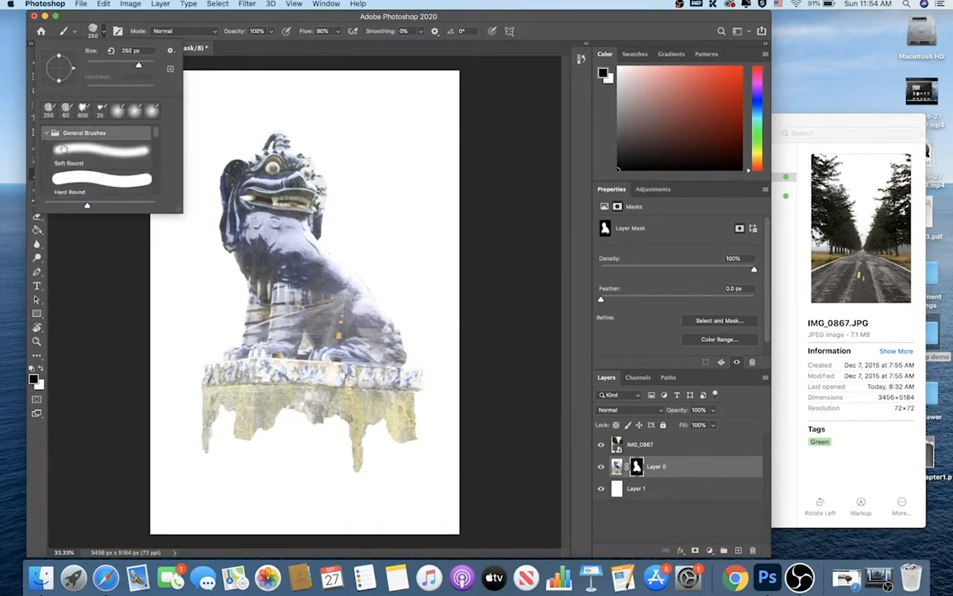
pyautogui.click(60, 165)
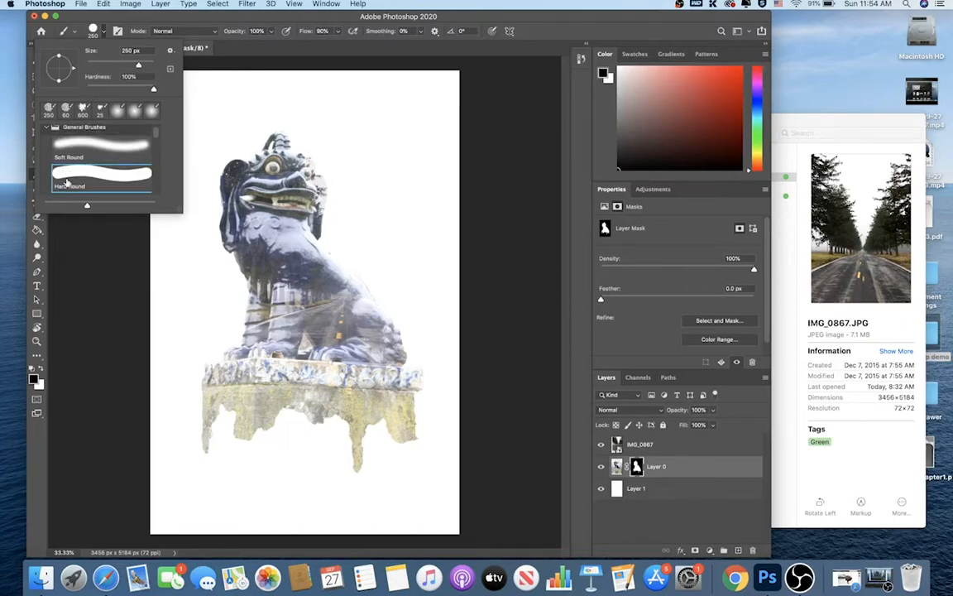
pyautogui.click(38, 442)
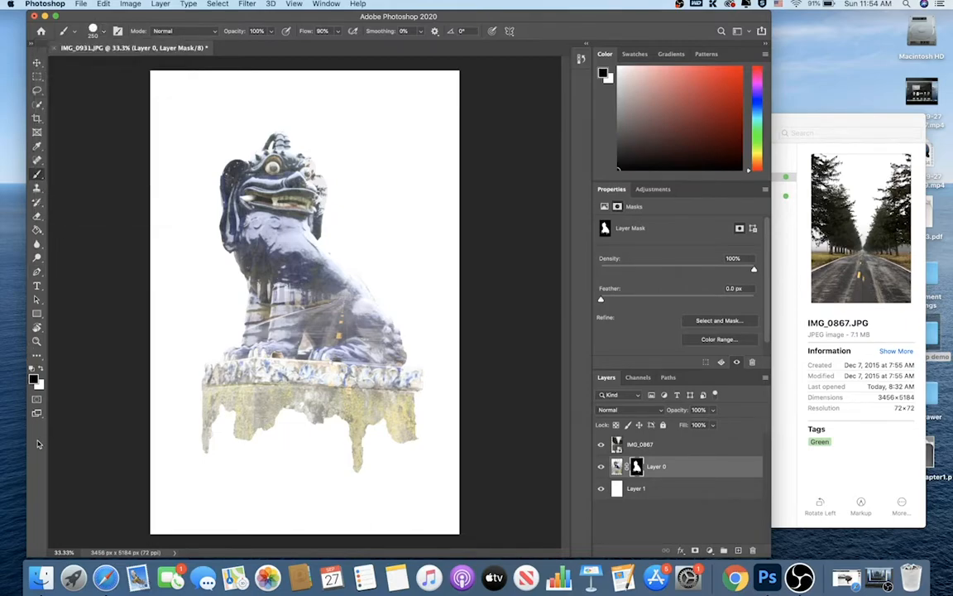
pyautogui.click(94, 31)
pyautogui.click(77, 144)
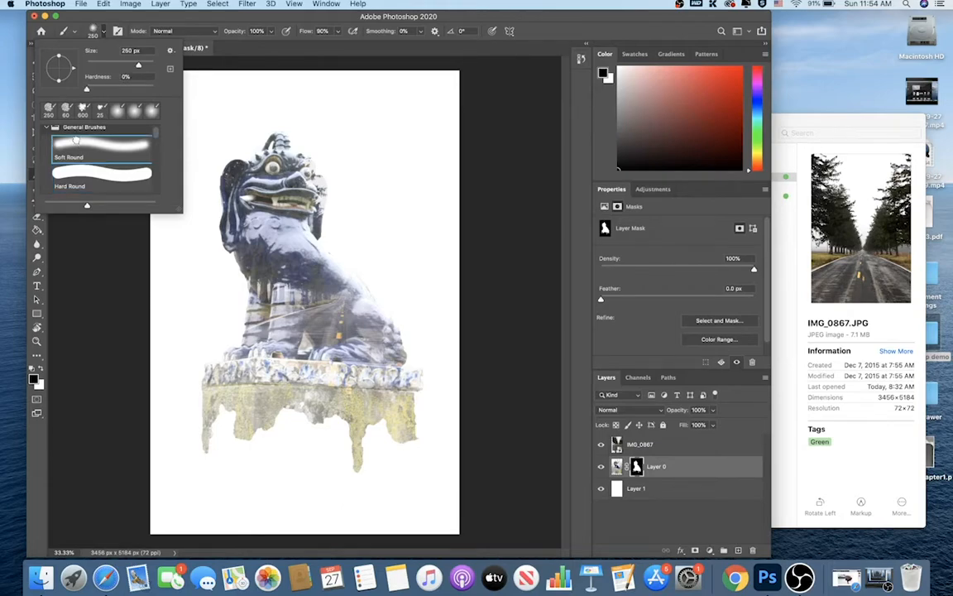
pyautogui.click(35, 404)
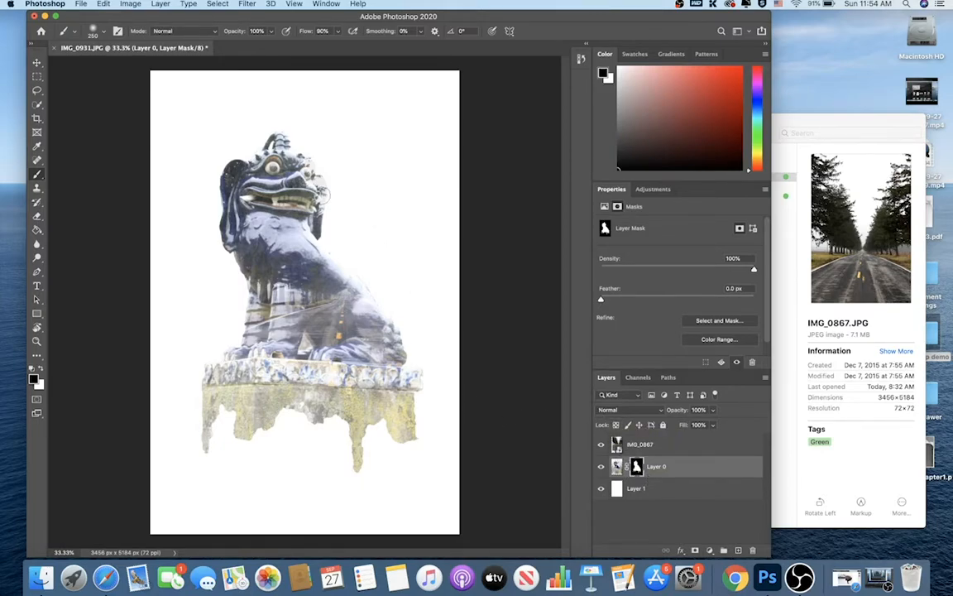
# - Shrink the brush to 125 px and paint black on Layer 0's mask to hide the pale statue area beside the mouth
pyautogui.press('[')
pyautogui.press('[')
pyautogui.press('[')
pyautogui.press('[')
pyautogui.press('[')
pyautogui.scroll(2, 325, 222)
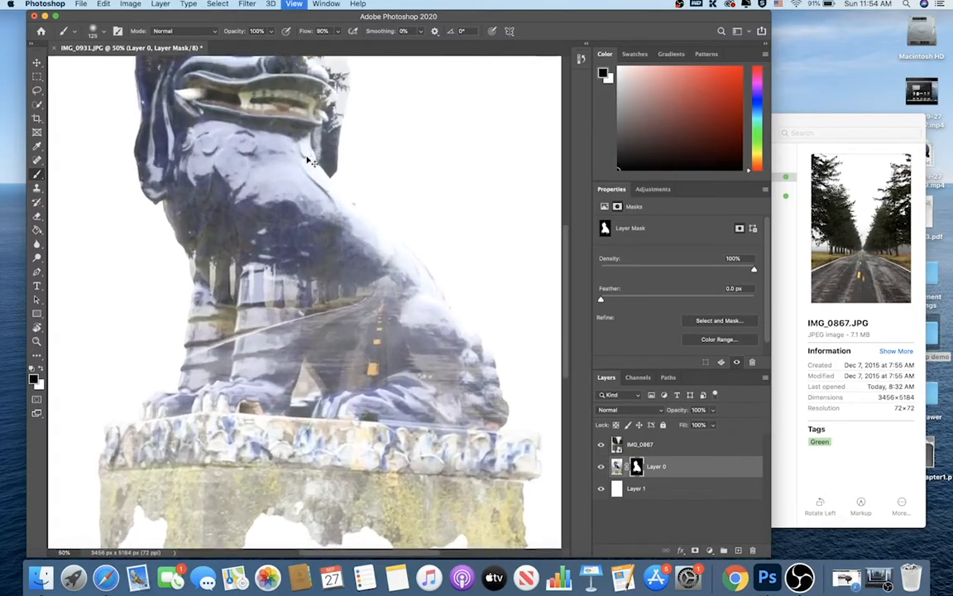
pyautogui.scroll(3, 306, 155)
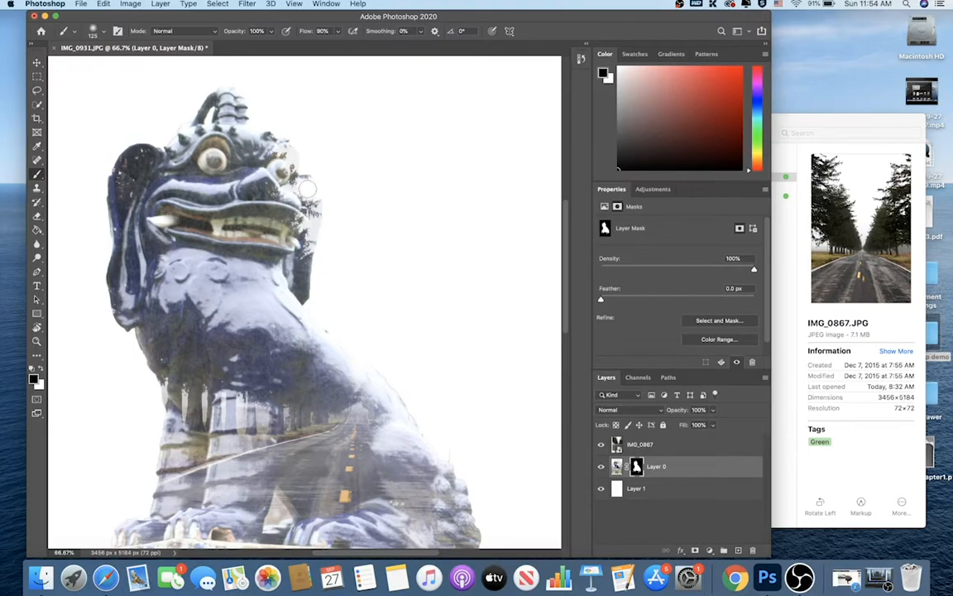
pyautogui.click(317, 221)
pyautogui.moveTo(305, 217); pyautogui.dragTo(346, 232)
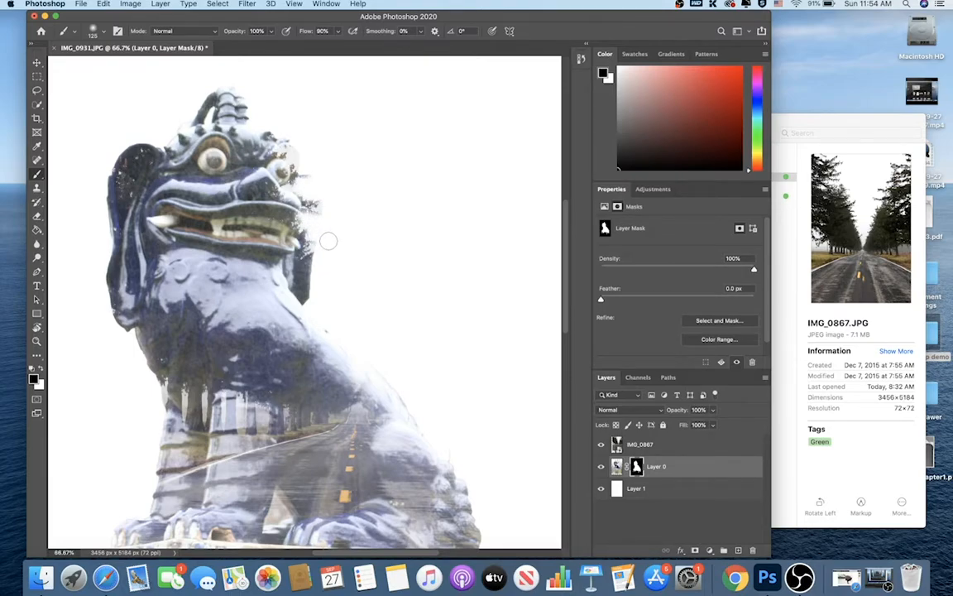
# - Refine Layer 0's mask around the right eye and tree edges with a 70 px brush, alternating white and black
pyautogui.click(41, 370)
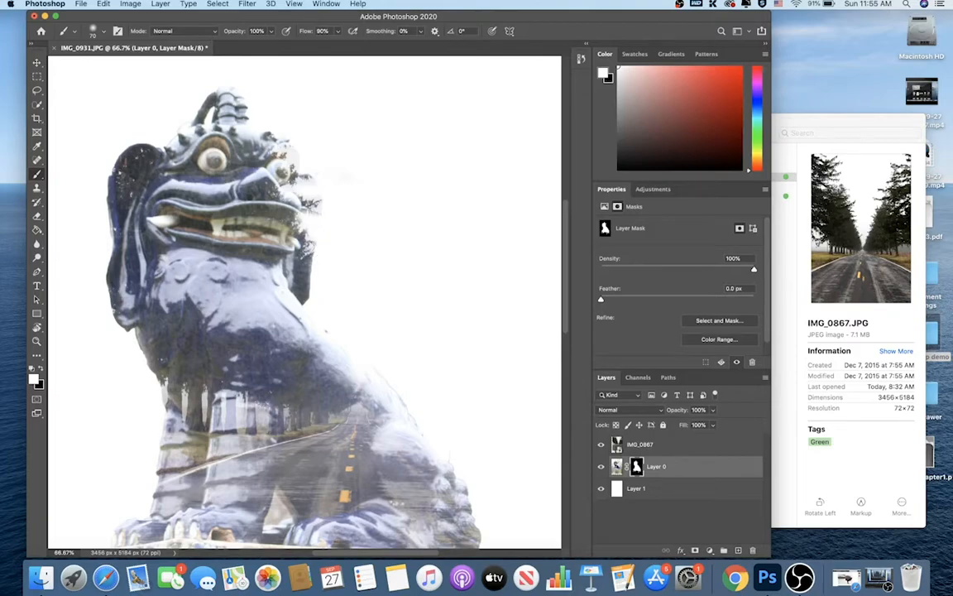
pyautogui.press('x')
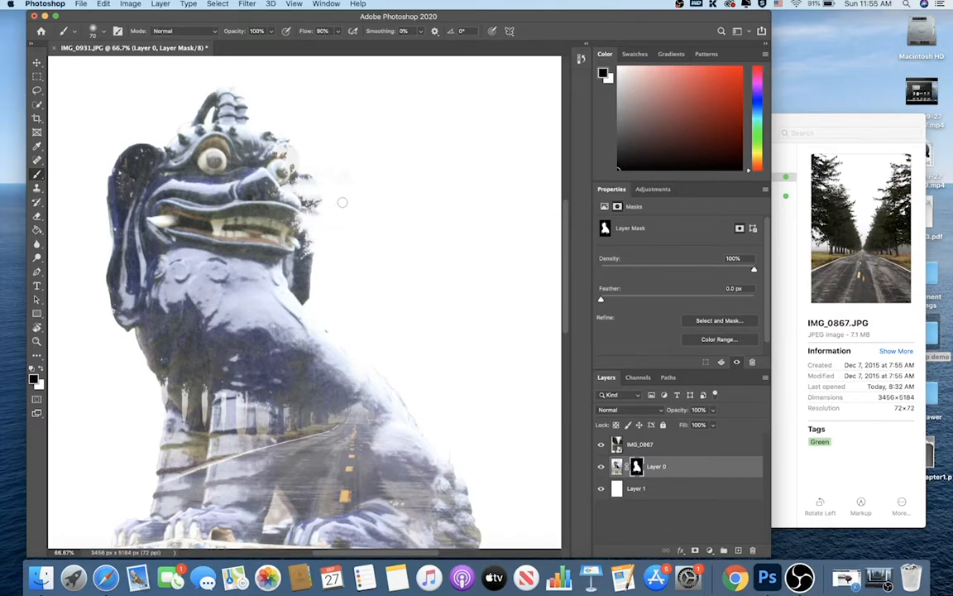
pyautogui.click(304, 182)
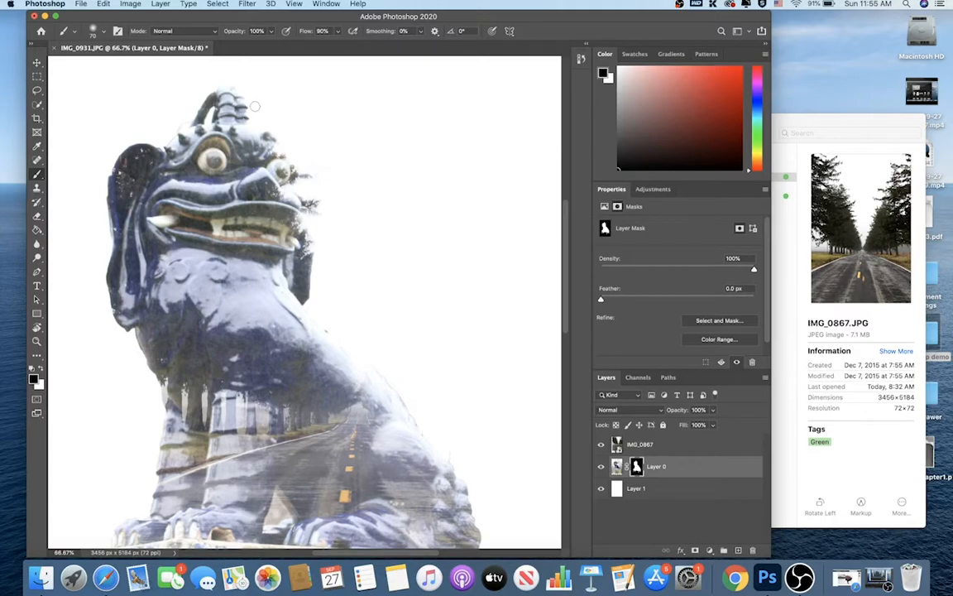
pyautogui.press('super+minus')
pyautogui.press('super+minus')
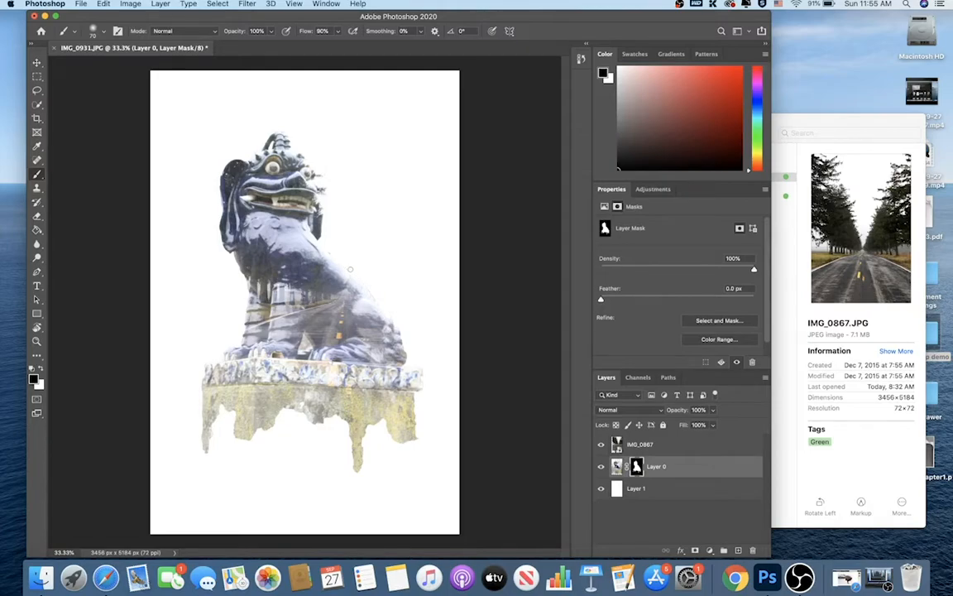
# - Set the brush to 43% opacity and 200 px, and paint black on Layer 0's mask to fade the edge along the statue's back
pyautogui.click(270, 32)
pyautogui.click(244, 44)
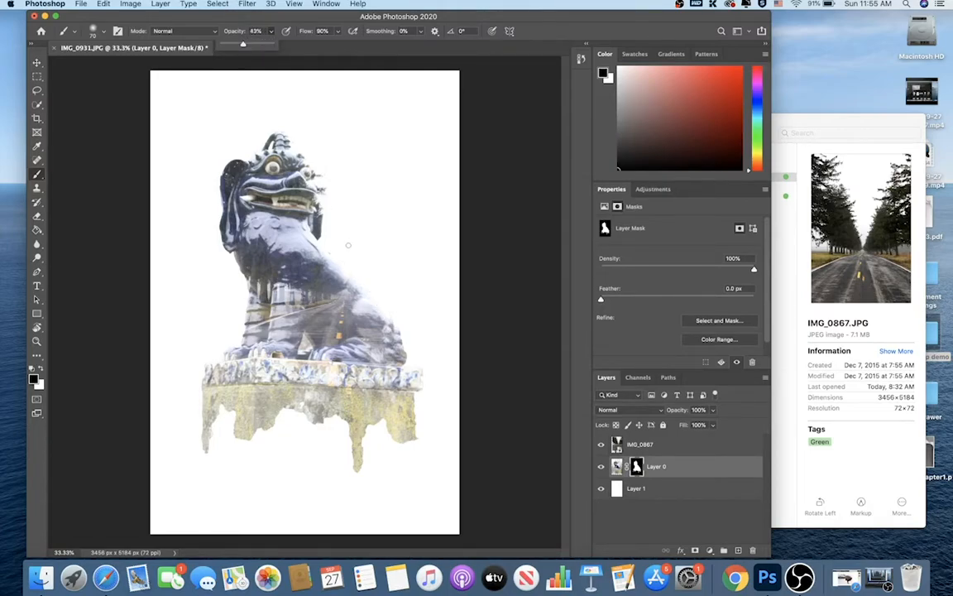
pyautogui.press(']')
pyautogui.press(']')
pyautogui.press(']')
pyautogui.press(']')
pyautogui.press(']')
pyautogui.moveTo(365, 294); pyautogui.dragTo(324, 251)
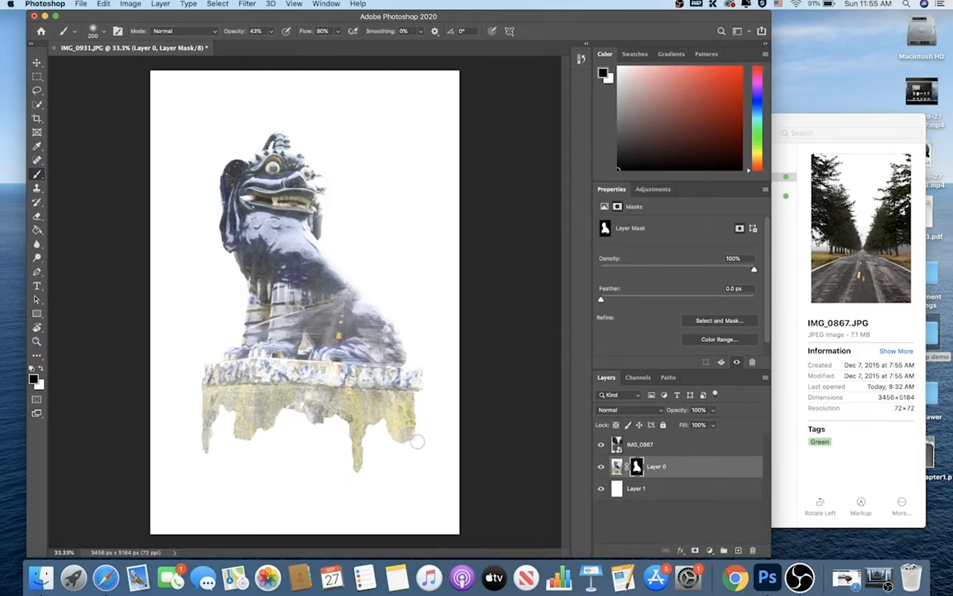
# - Set the brush to 80 px and 100% opacity, and touch up Layer 0's mask beside the face, switching between white and black
pyautogui.press('[')
pyautogui.press('[')
pyautogui.press('[')
pyautogui.press('[')
pyautogui.press('[')
pyautogui.press('[')
pyautogui.click(271, 32)
pyautogui.moveTo(269, 43); pyautogui.dragTo(372, 53)
pyautogui.click(41, 369)
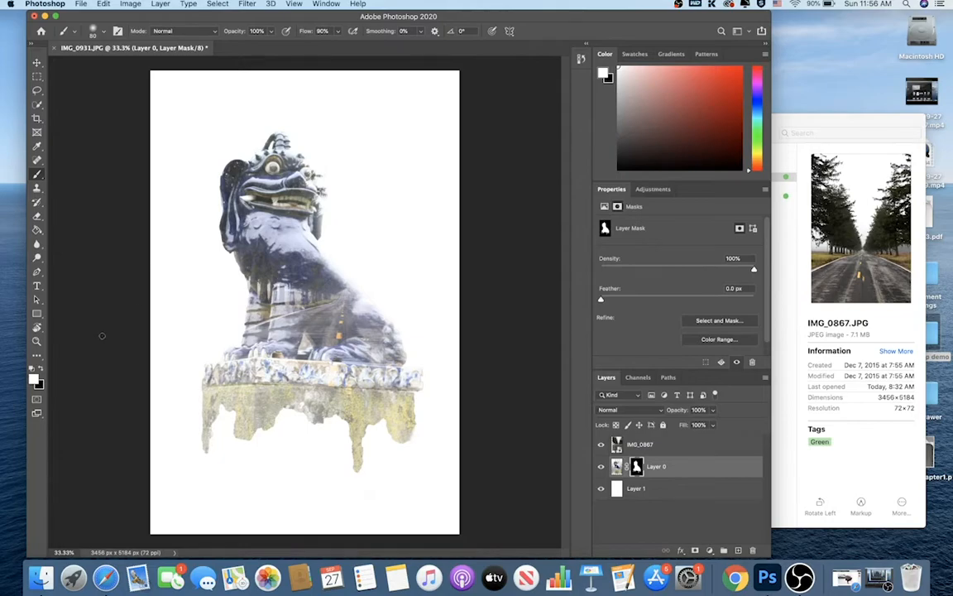
pyautogui.press('x')
# - Add a Brightness/Contrast adjustment layer above IMG_0867 with brightness 16 and contrast 61
pyautogui.click(642, 445)
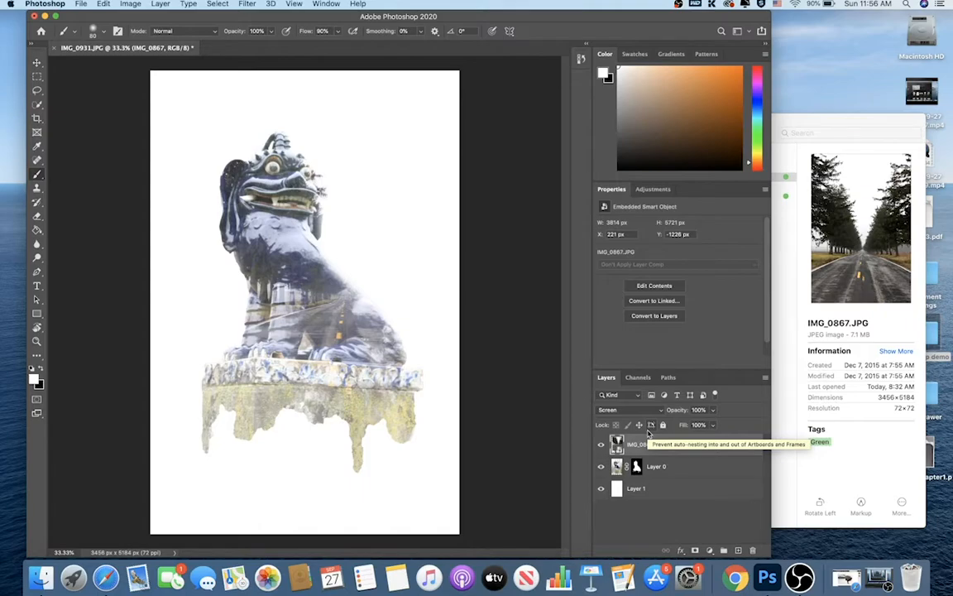
pyautogui.click(710, 551)
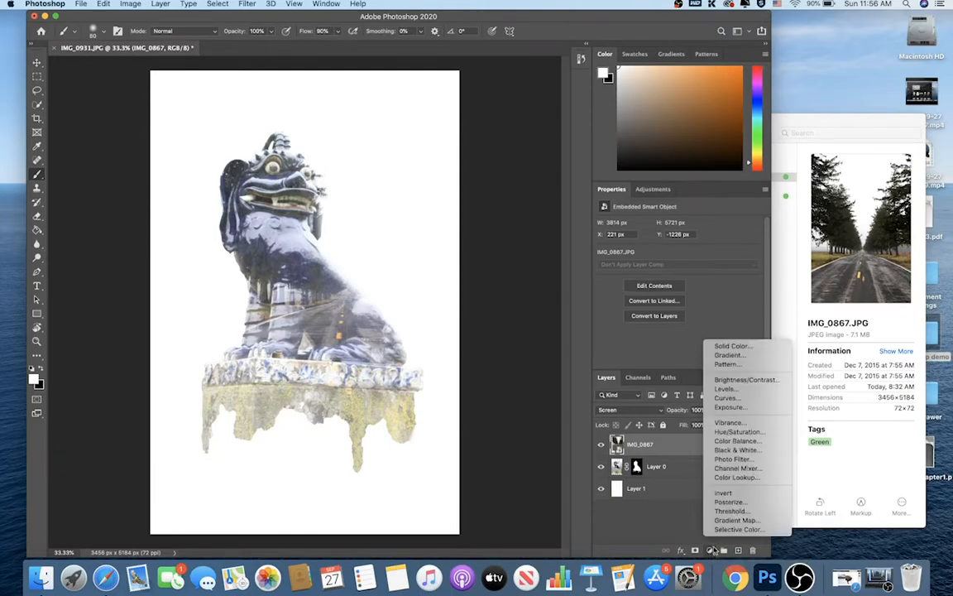
pyautogui.click(743, 380)
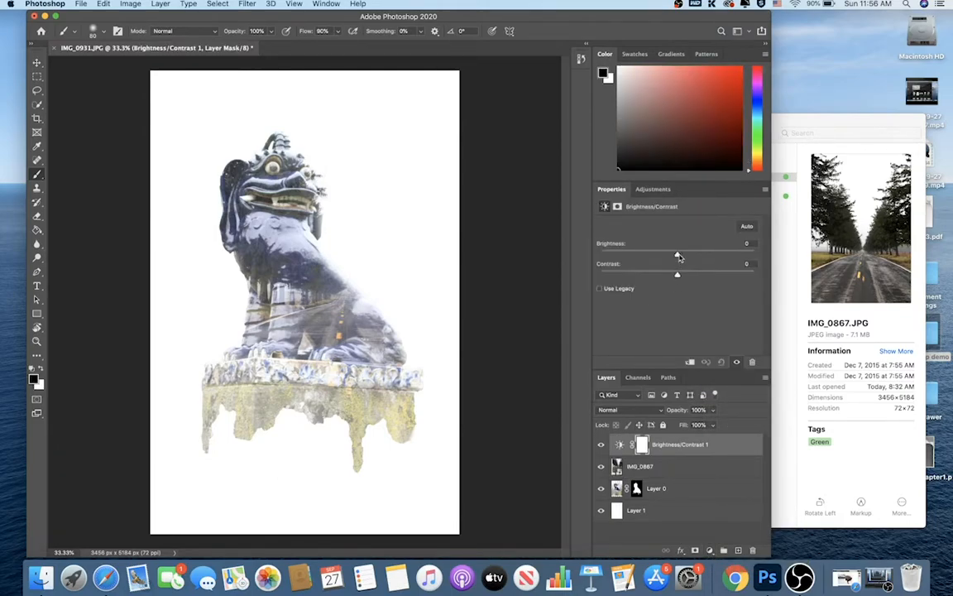
pyautogui.moveTo(677, 274); pyautogui.dragTo(728, 278)
pyautogui.moveTo(679, 257); pyautogui.dragTo(687, 258)
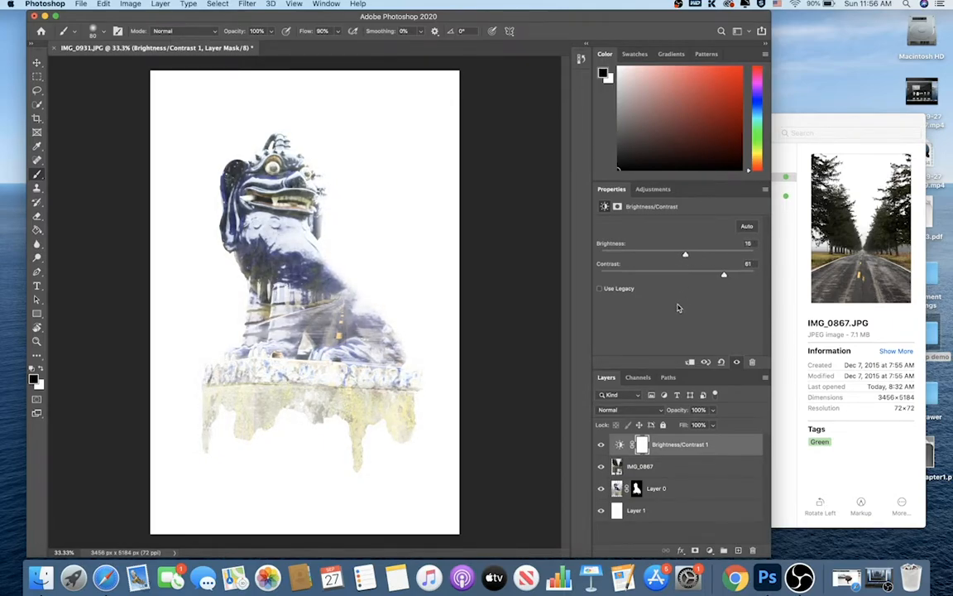
# - Move the Brightness/Contrast layer beneath IMG_0867 and clip it to Layer 0
pyautogui.click(658, 443)
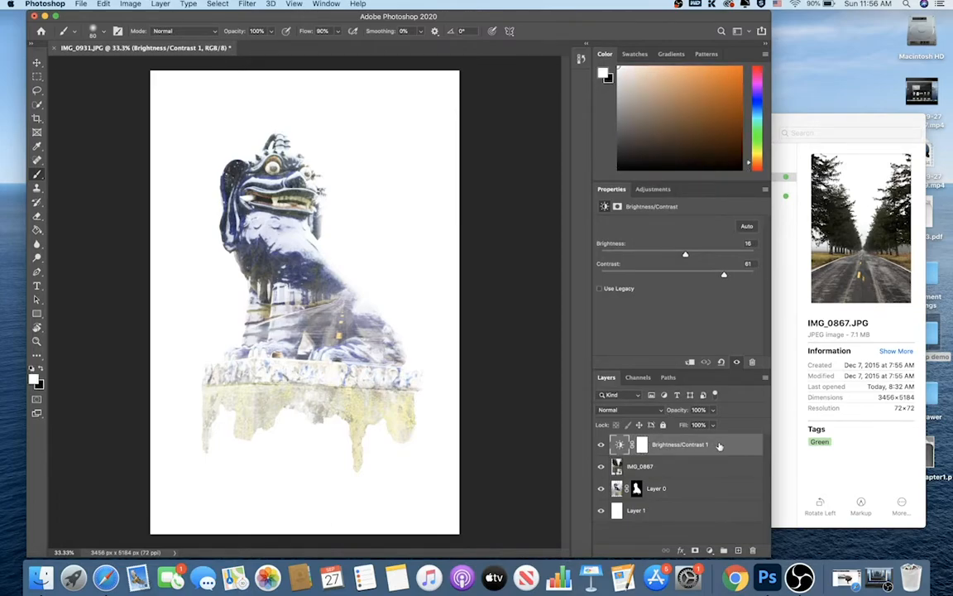
pyautogui.moveTo(721, 447); pyautogui.dragTo(701, 481)
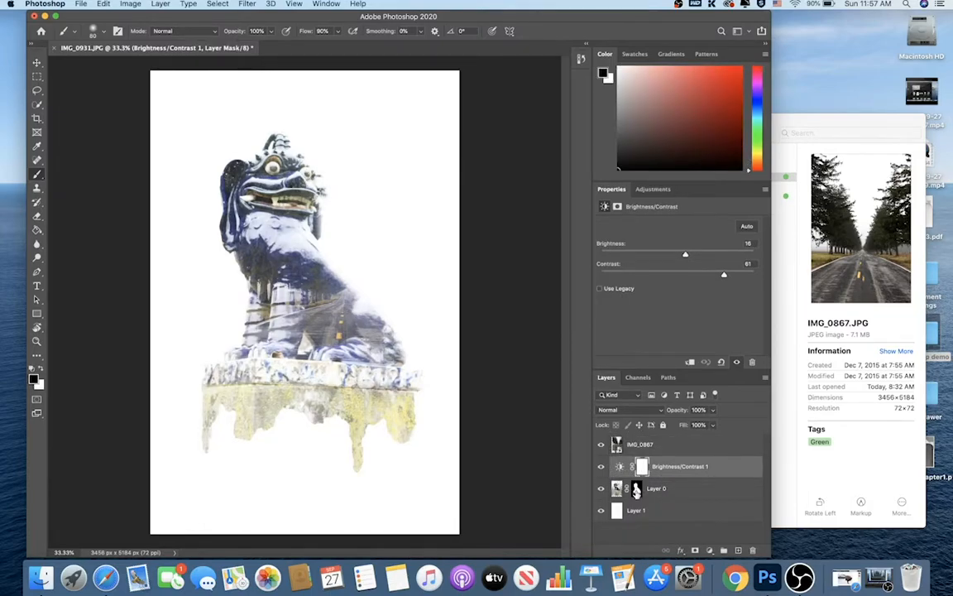
pyautogui.keyDown('alt'); pyautogui.click(673, 473); pyautogui.keyUp('alt')
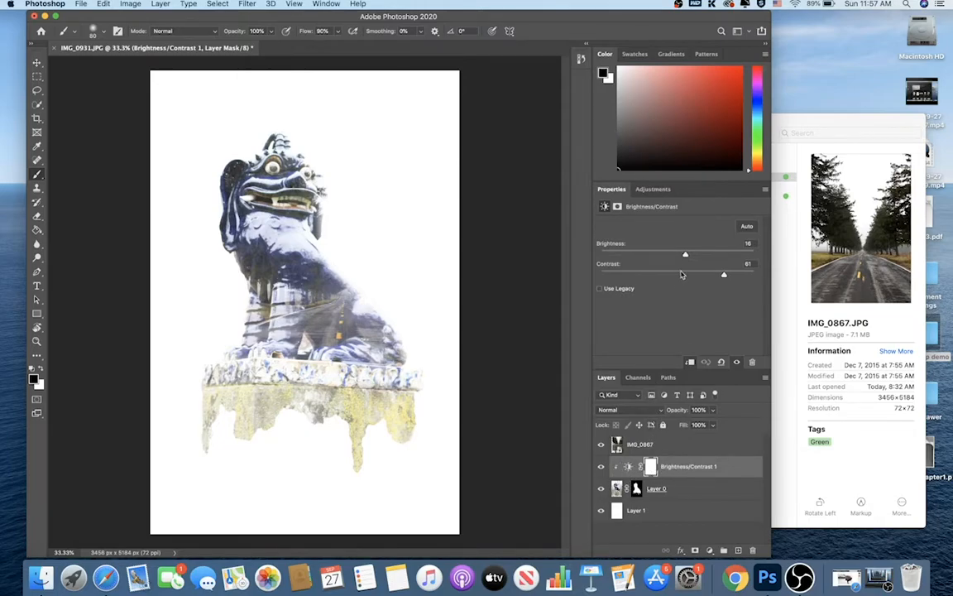
# - Raise both the brightness and contrast a little further in the Brightness/Contrast adjustment clipped to Layer 0
pyautogui.moveTo(723, 278); pyautogui.dragTo(737, 270)
pyautogui.moveTo(685, 254)
pyautogui.mouseDown()
pyautogui.moveTo(699, 253)
pyautogui.moveTo(662, 251)
pyautogui.moveTo(690, 254)
pyautogui.mouseUp()
pyautogui.moveTo(737, 275); pyautogui.dragTo(741, 275)
pyautogui.click(618, 488)
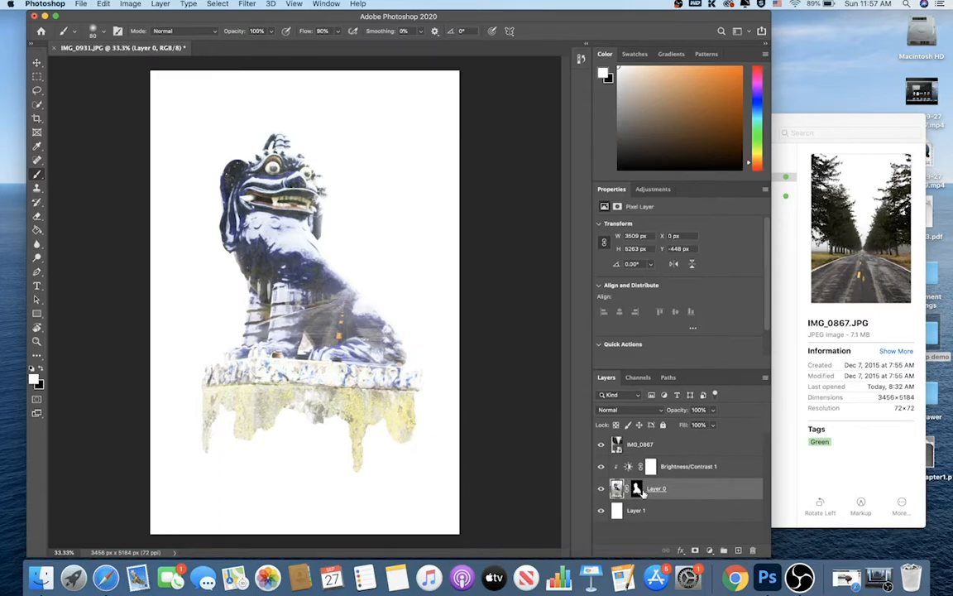
pyautogui.click(637, 489)
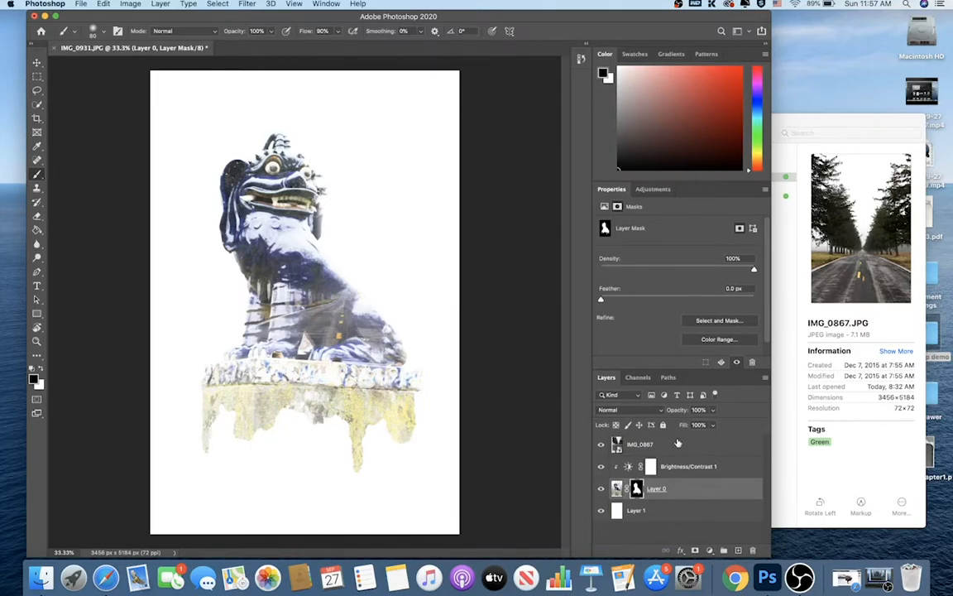
# - Add a Hue/Saturation adjustment layer above IMG_0867 with saturation +20 and lightness +6, and select Layer 1
pyautogui.click(616, 445)
pyautogui.click(710, 550)
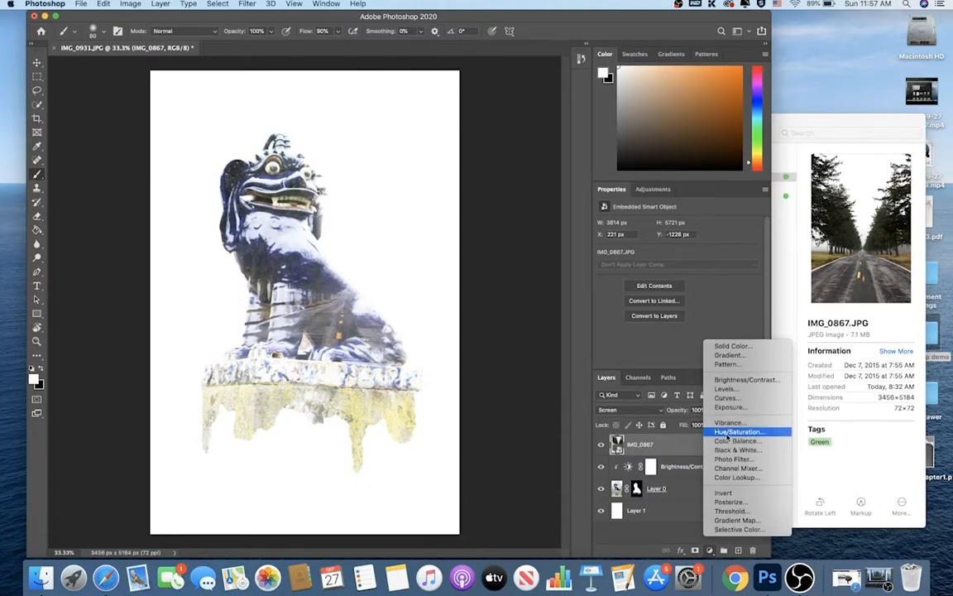
pyautogui.click(727, 432)
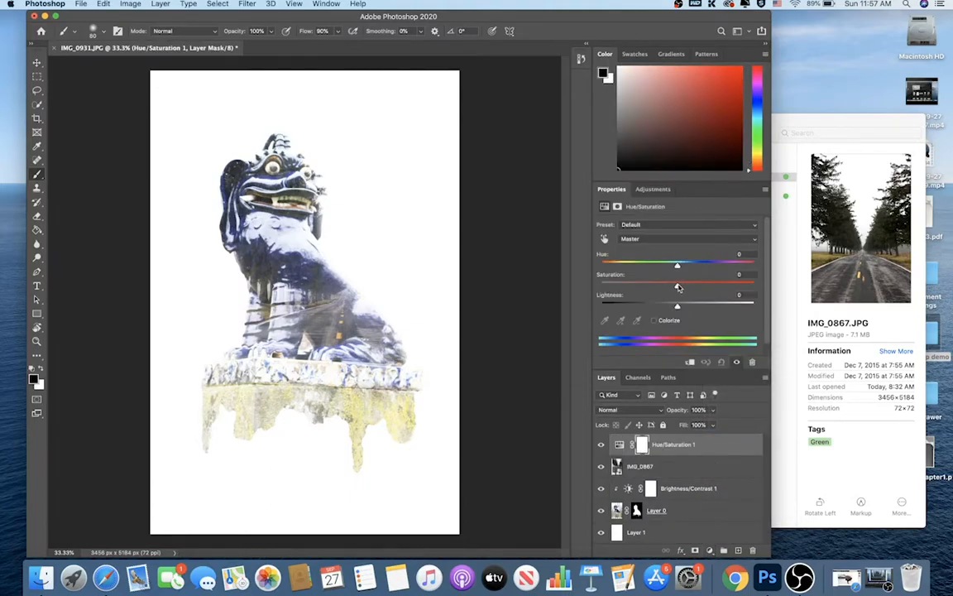
pyautogui.moveTo(686, 287); pyautogui.dragTo(679, 308)
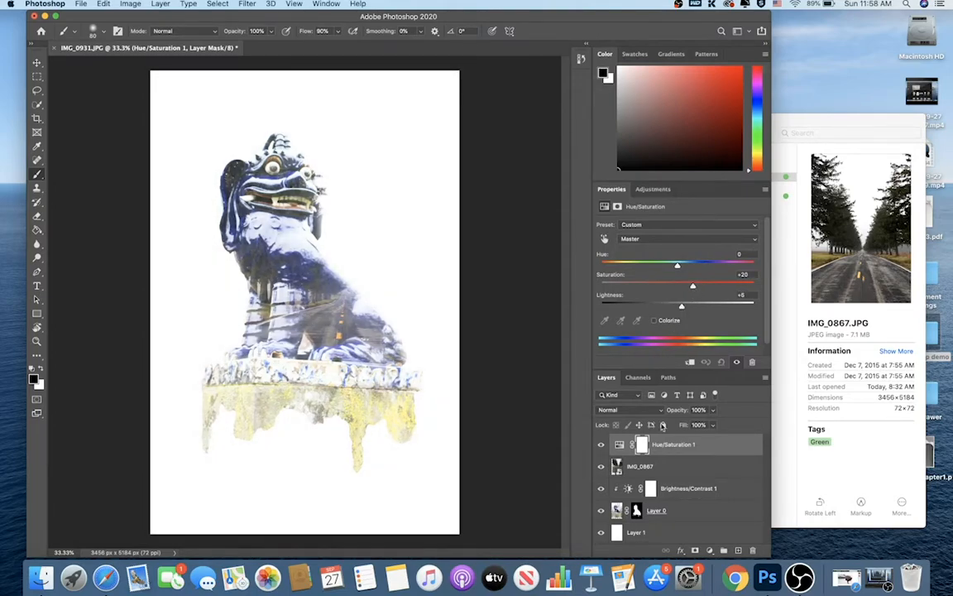
pyautogui.click(687, 514)
pyautogui.click(684, 533)
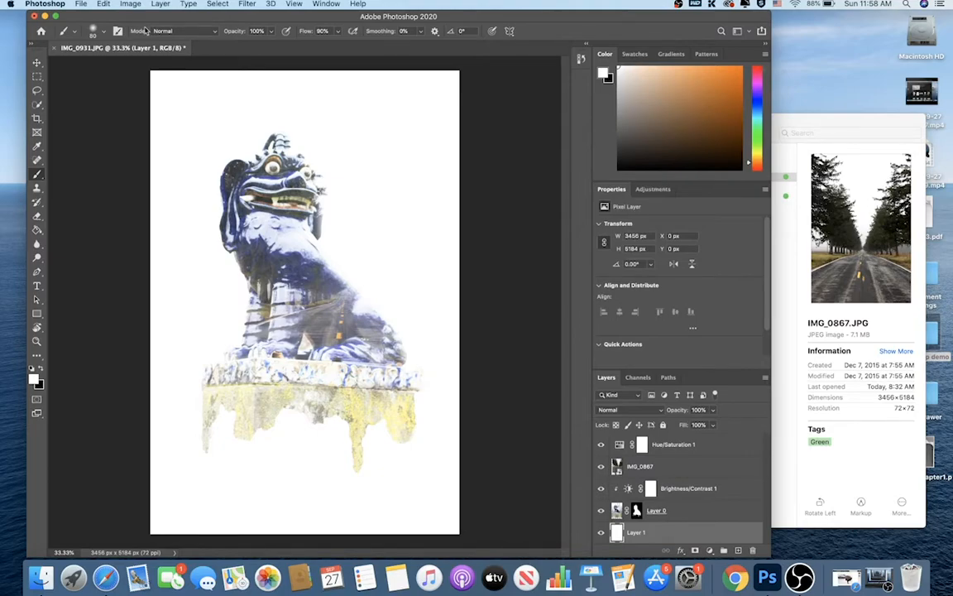
# - Start saving the composite as a new file on the Desktop and remove its Green tag
pyautogui.click(83, 5)
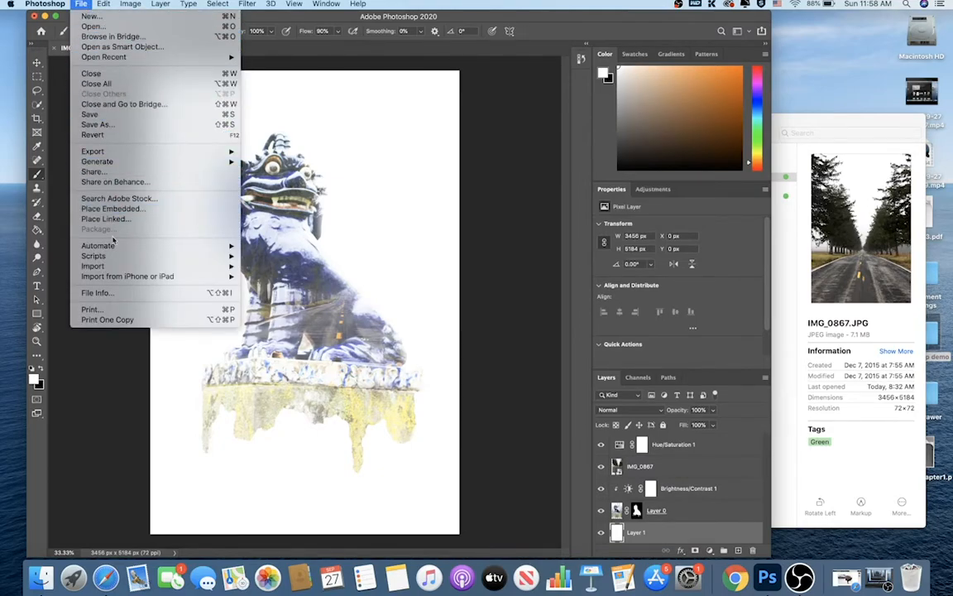
pyautogui.click(110, 126)
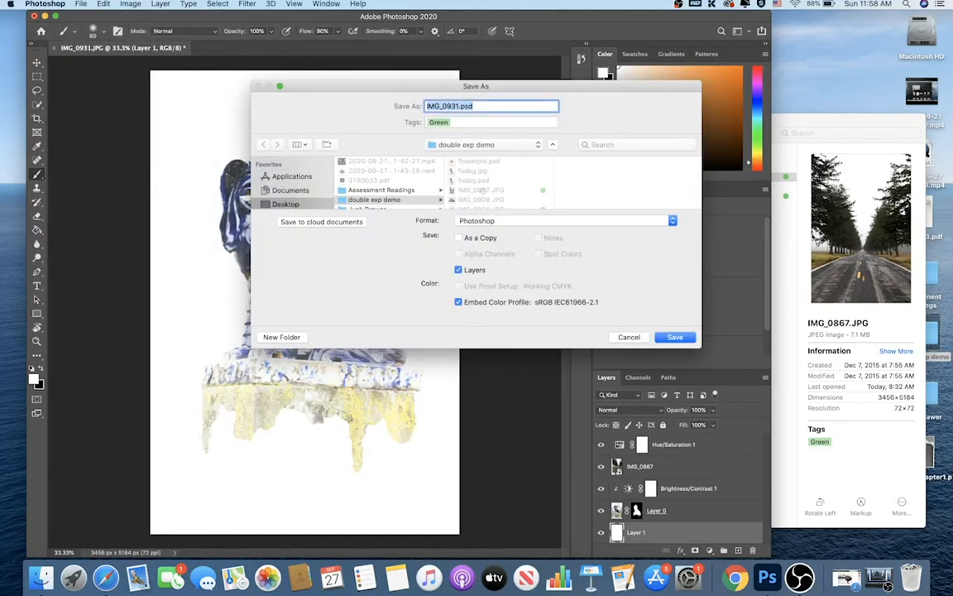
pyautogui.click(304, 206)
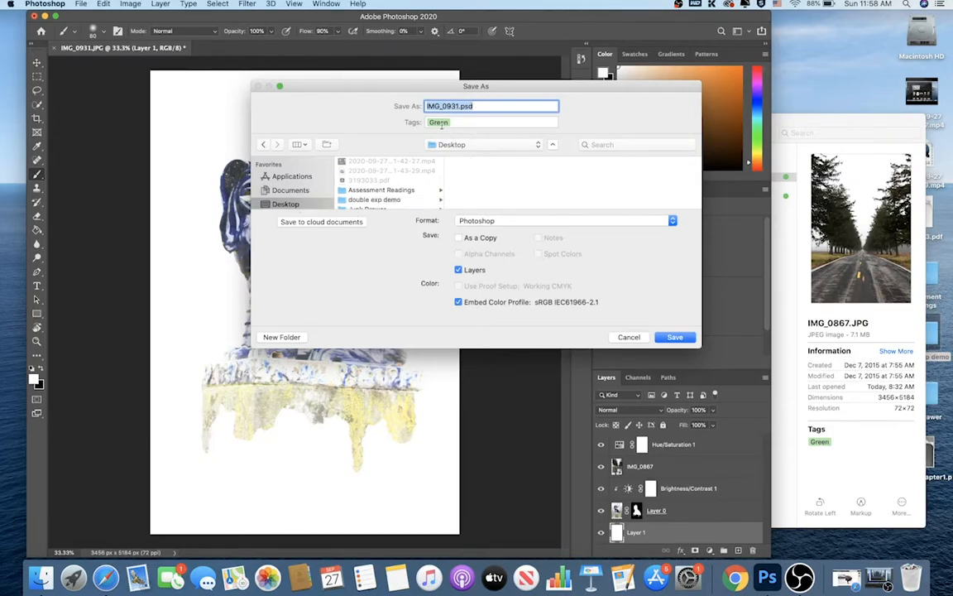
pyautogui.click(452, 122)
pyautogui.press('BackSpace')
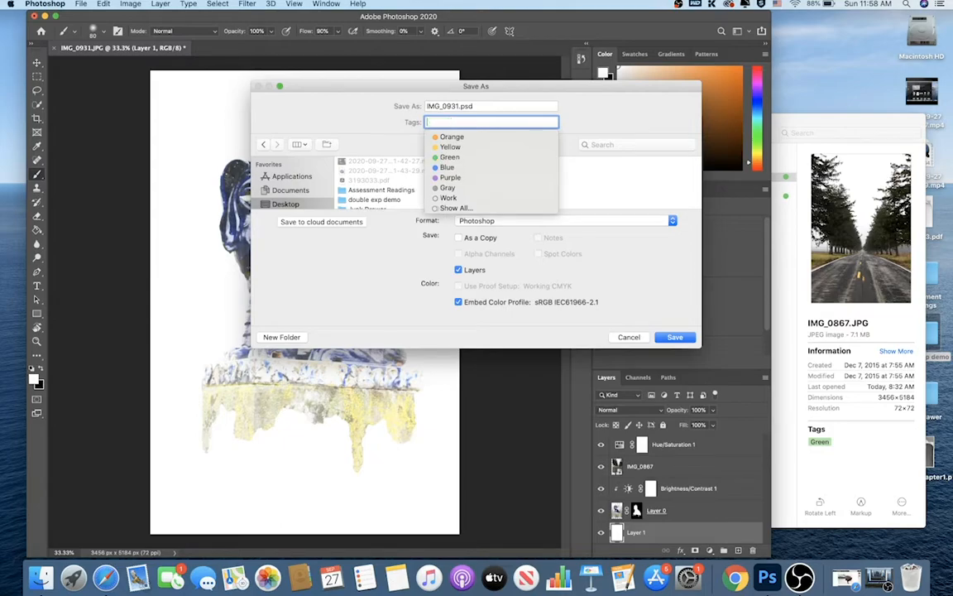
# - Name the file fudog and save it in JPEG format at Maximum quality 10 with the Baseline ("Standard") option
pyautogui.click(488, 106)
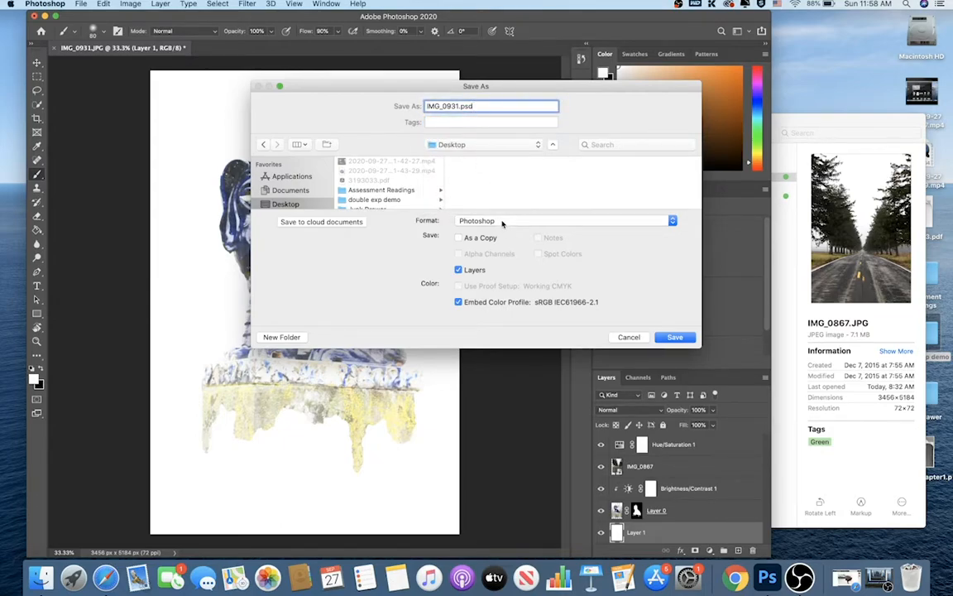
pyautogui.moveTo(460, 106); pyautogui.dragTo(406, 108)
pyautogui.write('fudog')
pyautogui.click(508, 219)
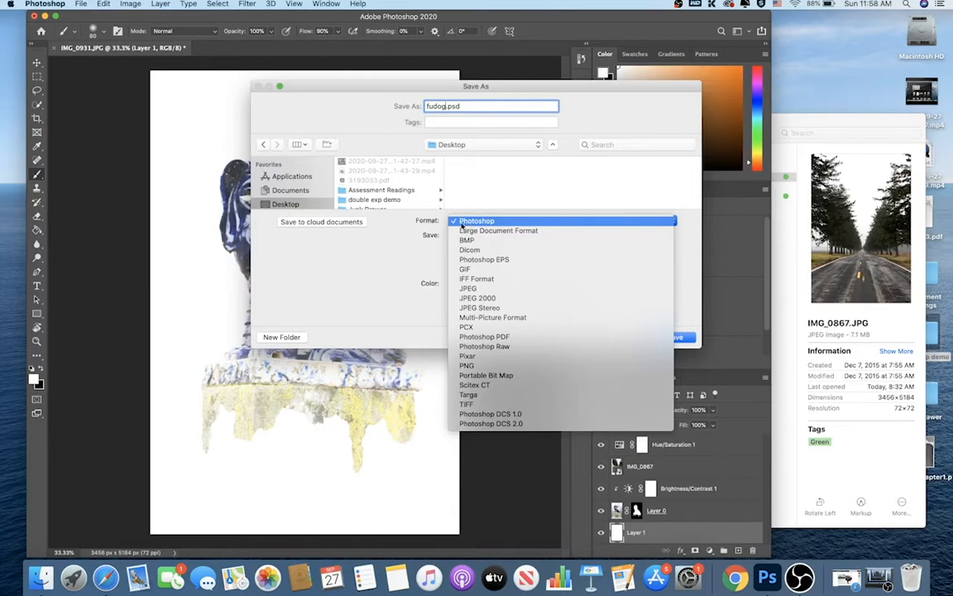
pyautogui.click(477, 288)
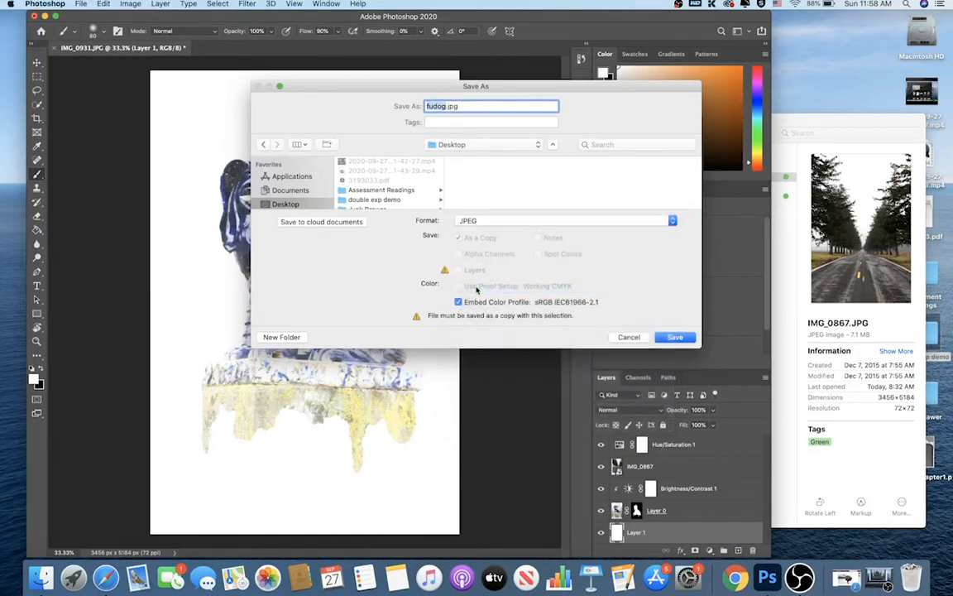
pyautogui.click(676, 337)
pyautogui.click(542, 153)
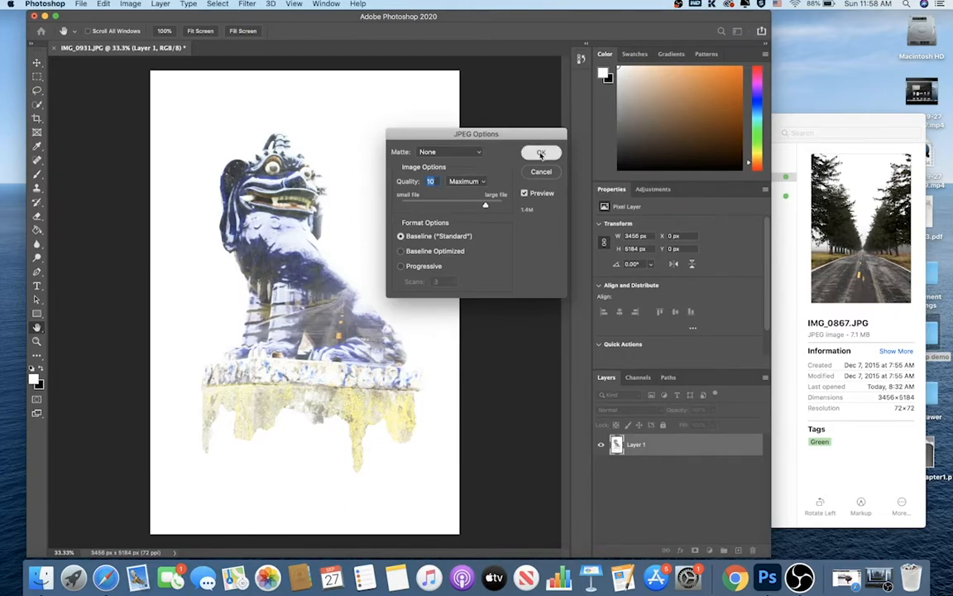
# - Clear the Photoshop and double exp demo windows off the desktop, and open the saved fudog.jpg for viewing
pyautogui.click(44, 17)
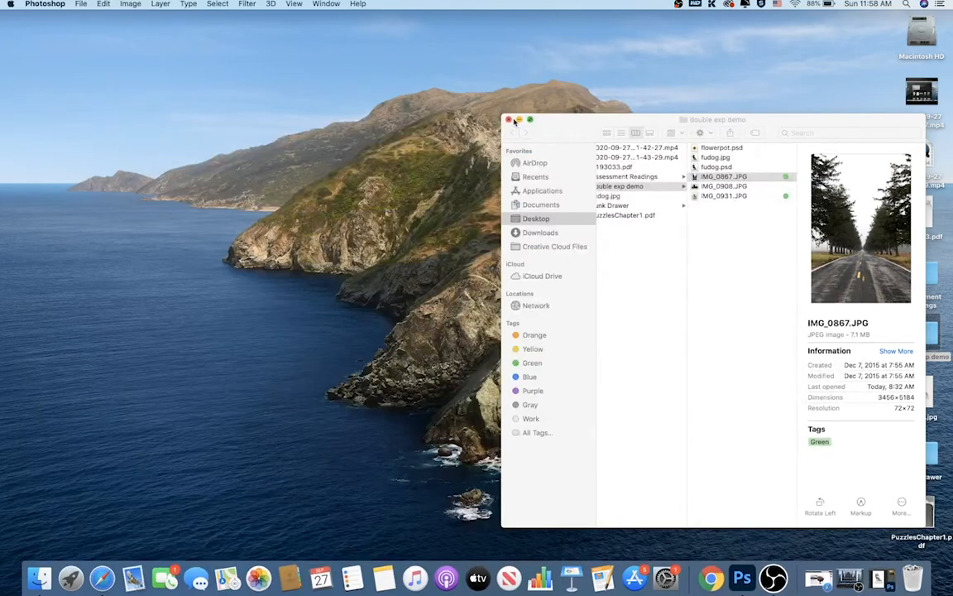
pyautogui.click(510, 119)
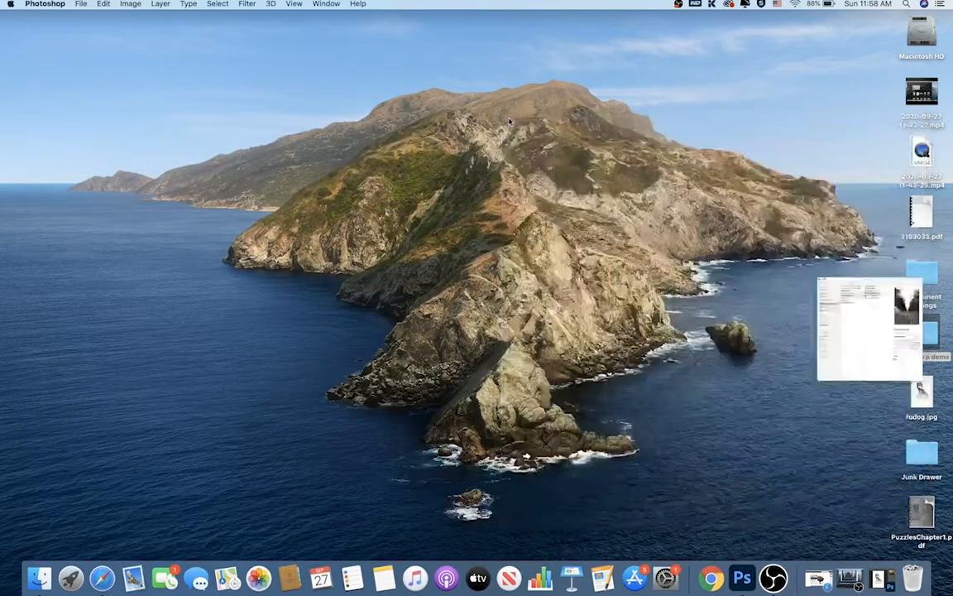
pyautogui.doubleClick(929, 391)
pyautogui.moveTo(298, 17); pyautogui.dragTo(574, 26)
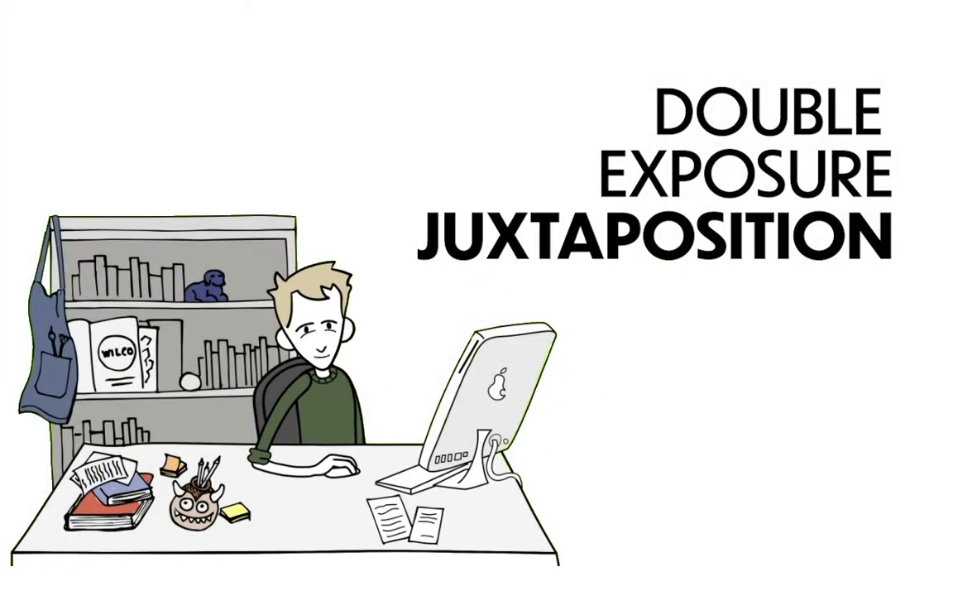